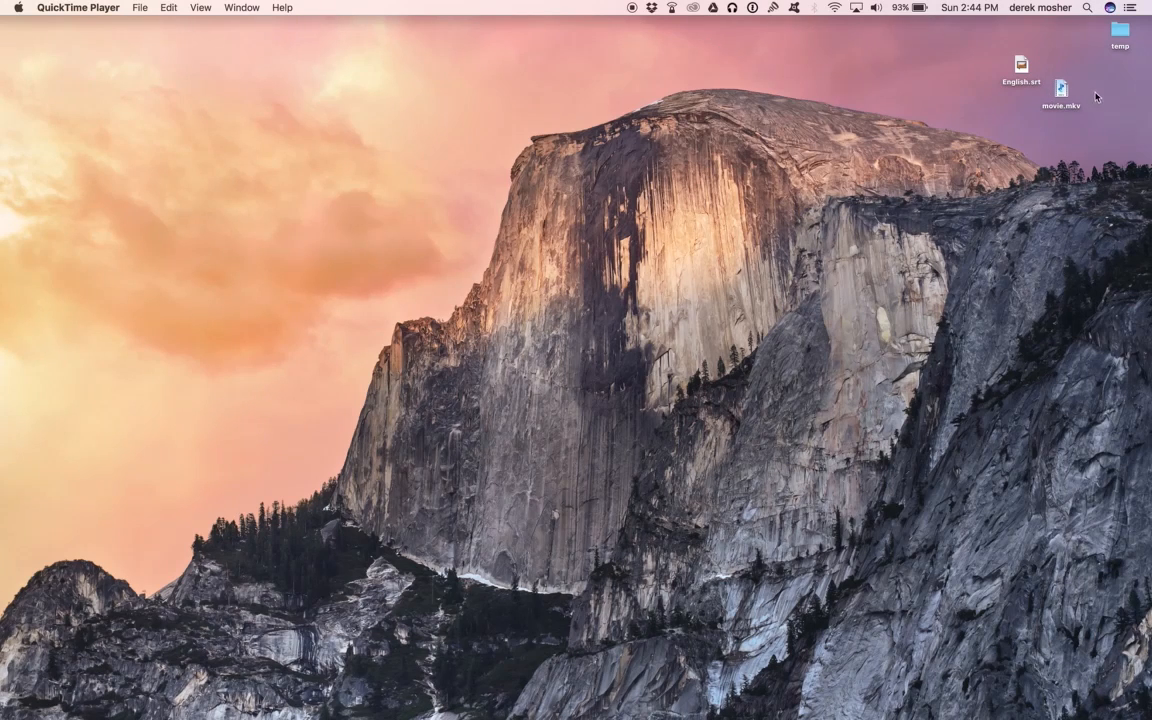
Step: Drag movie.mkv to the top centre and place English.srt right beside it
left_click(1065, 95)
left_click_drag(810, 75, 775, 53)
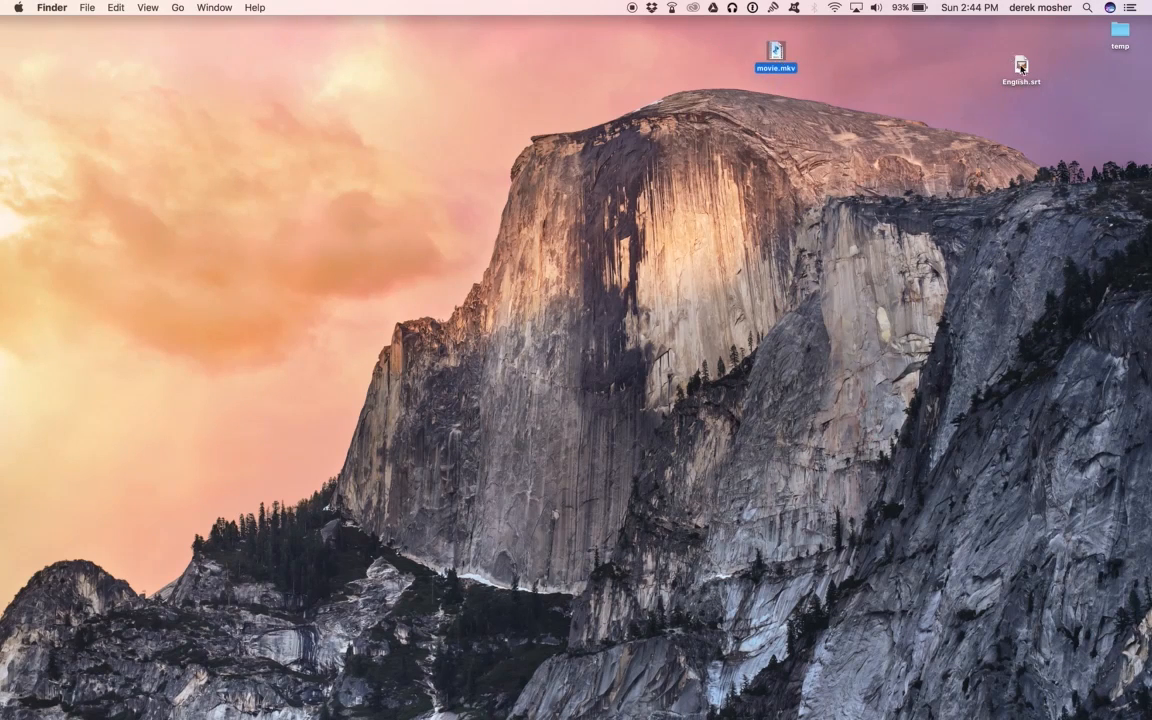
left_click_drag(1021, 67, 876, 52)
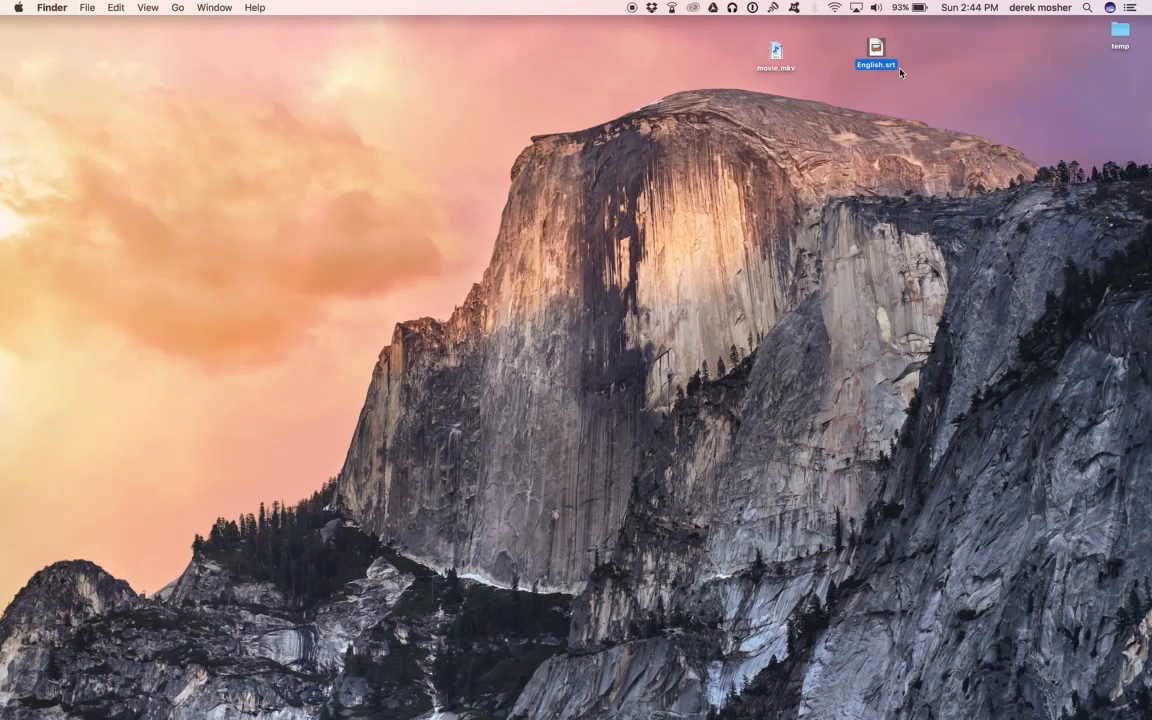
left_click_drag(879, 55, 839, 58)
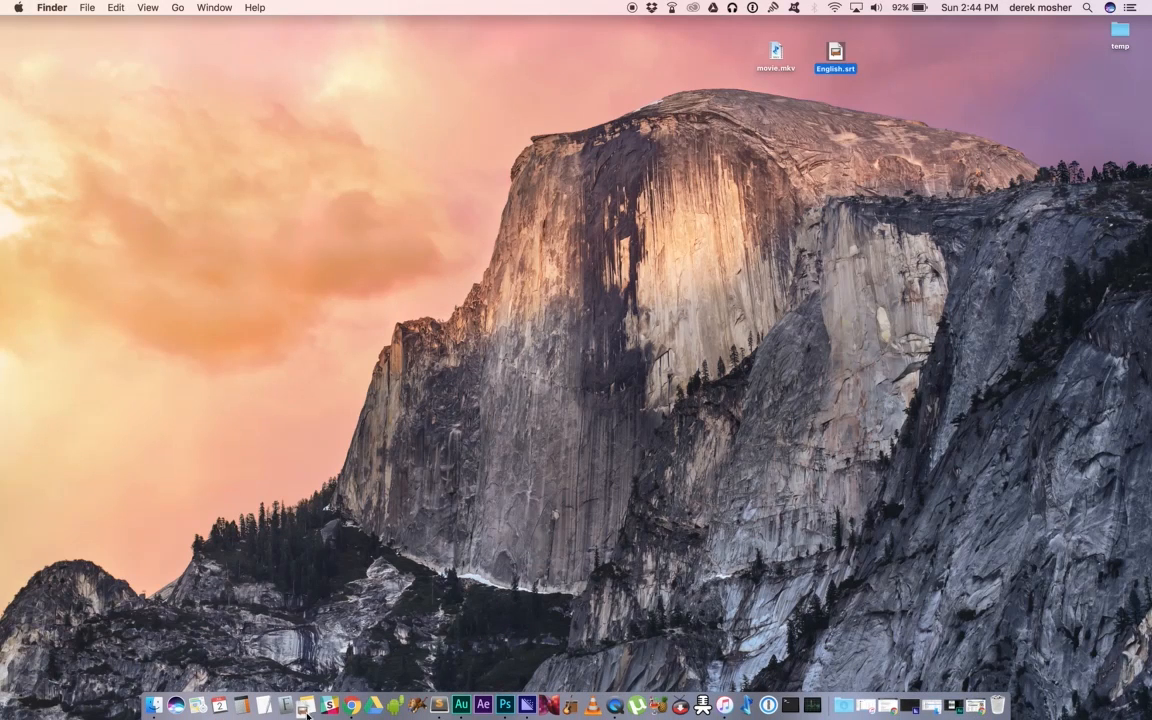
Step: Edit subtitle 5 in English.srt to end with "correct the problem oh my GOD?"
left_click(305, 706)
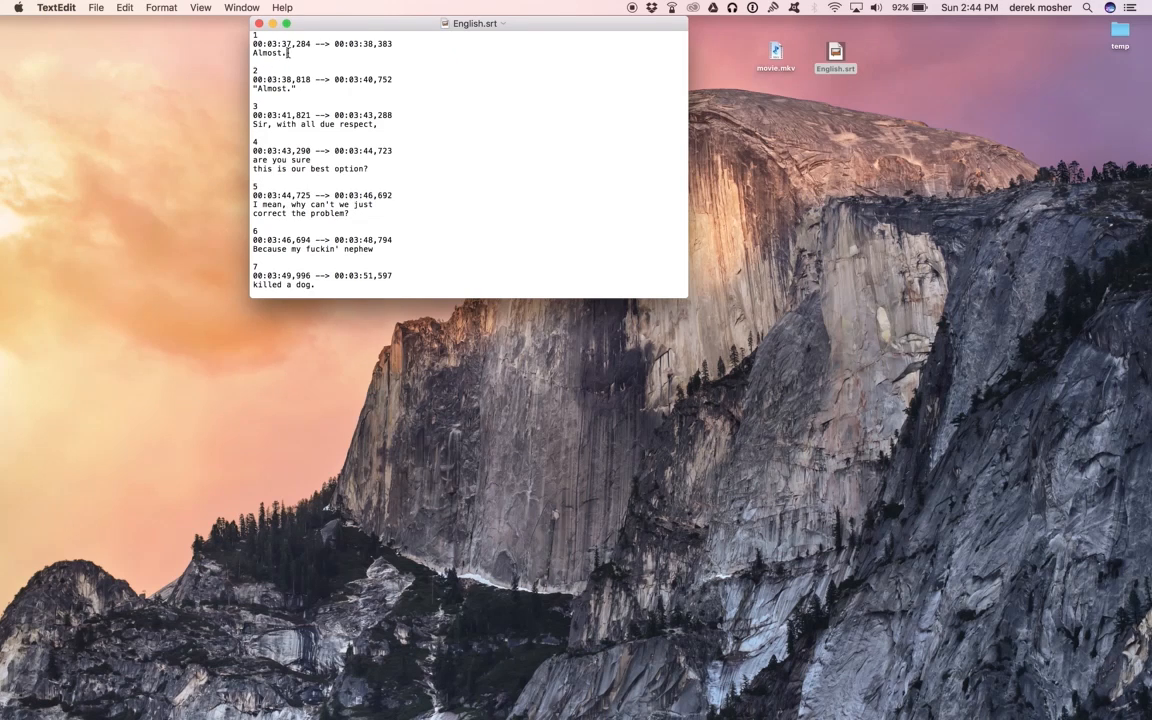
left_click_drag(285, 53, 252, 53)
left_click_drag(297, 89, 250, 89)
scroll(323, 240, "down", 2)
left_click_drag(380, 203, 253, 203)
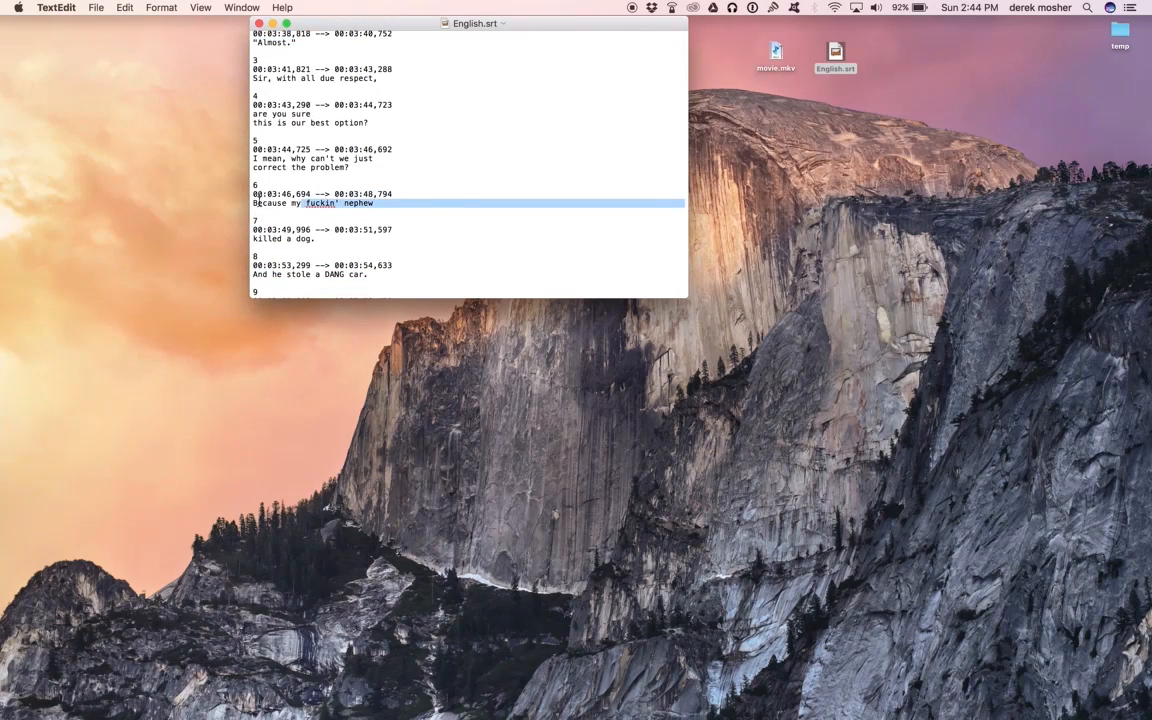
left_click(287, 161)
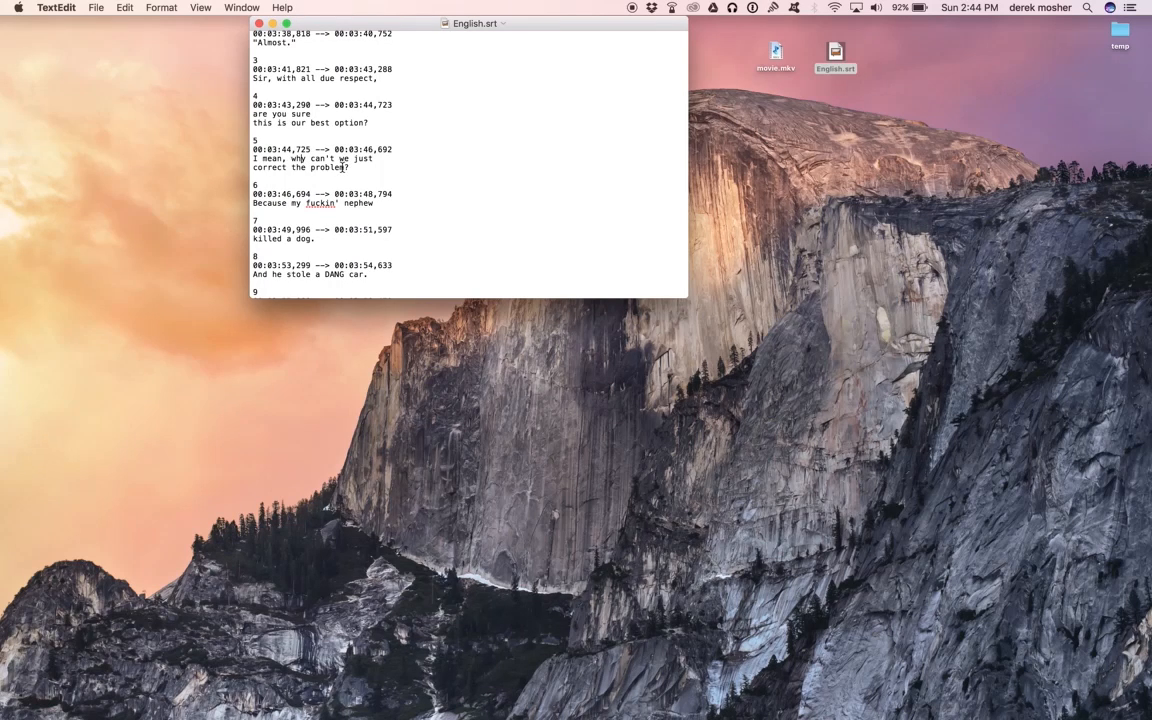
type("m")
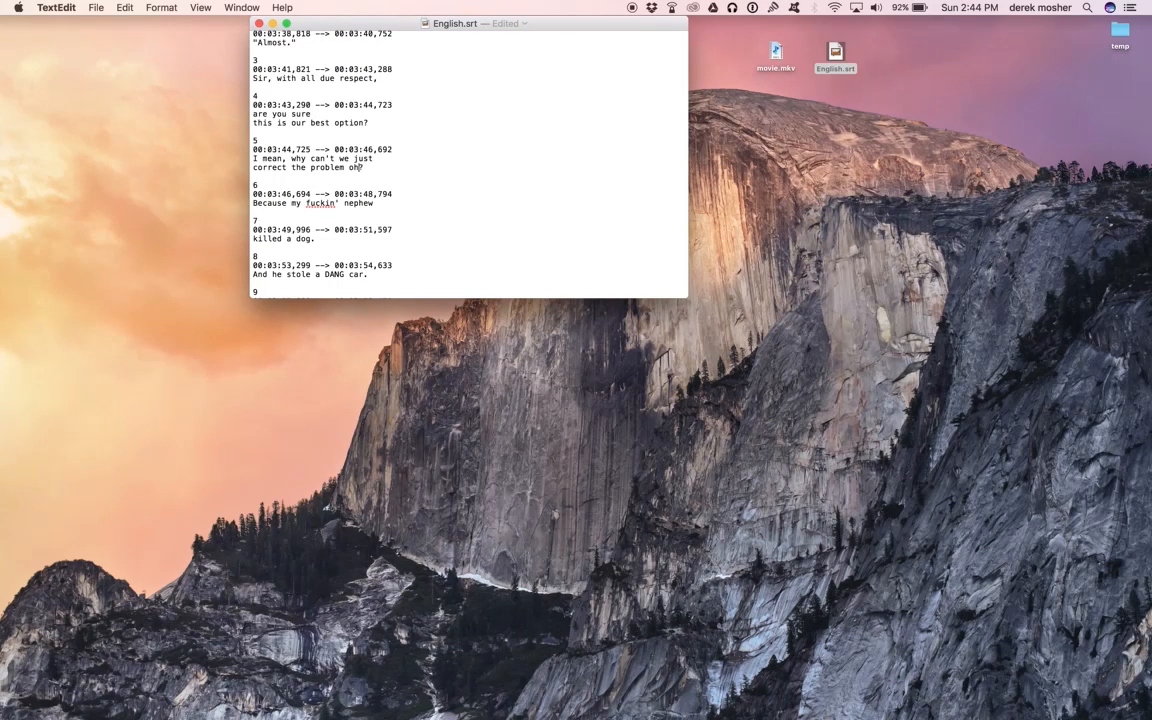
type("y GOD")
left_click(338, 181)
Step: Close the subtitle file, launch VLC and start playing movie.mkv
left_click(258, 24)
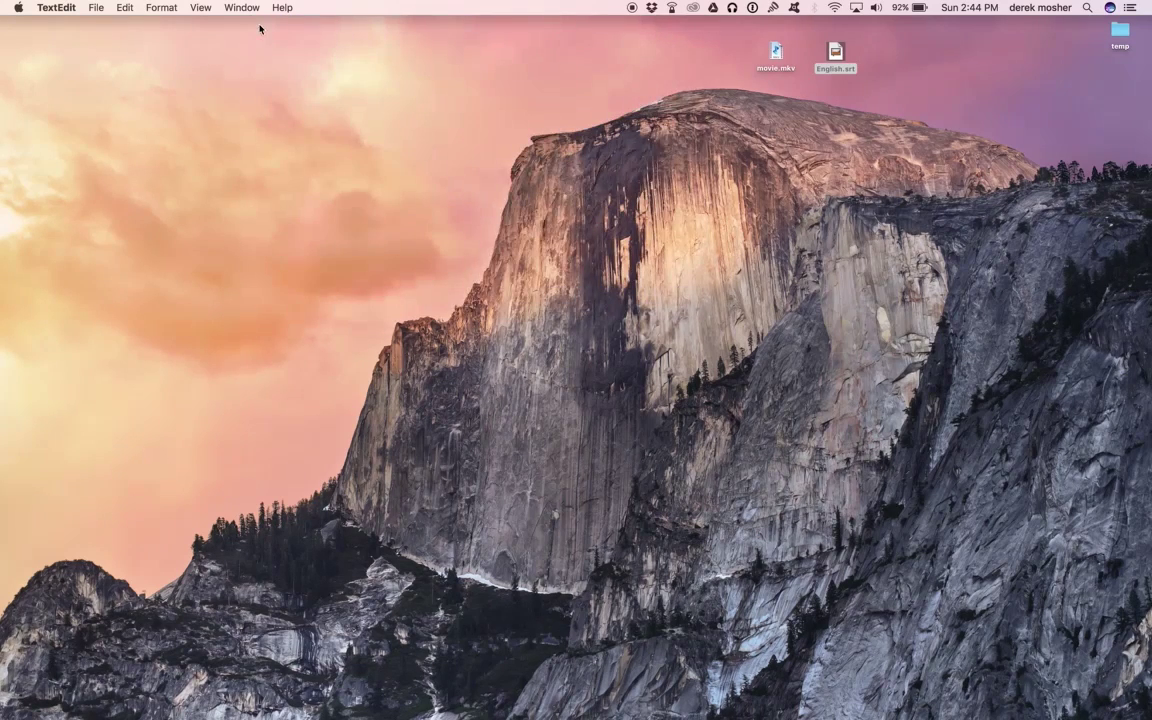
left_click(776, 52)
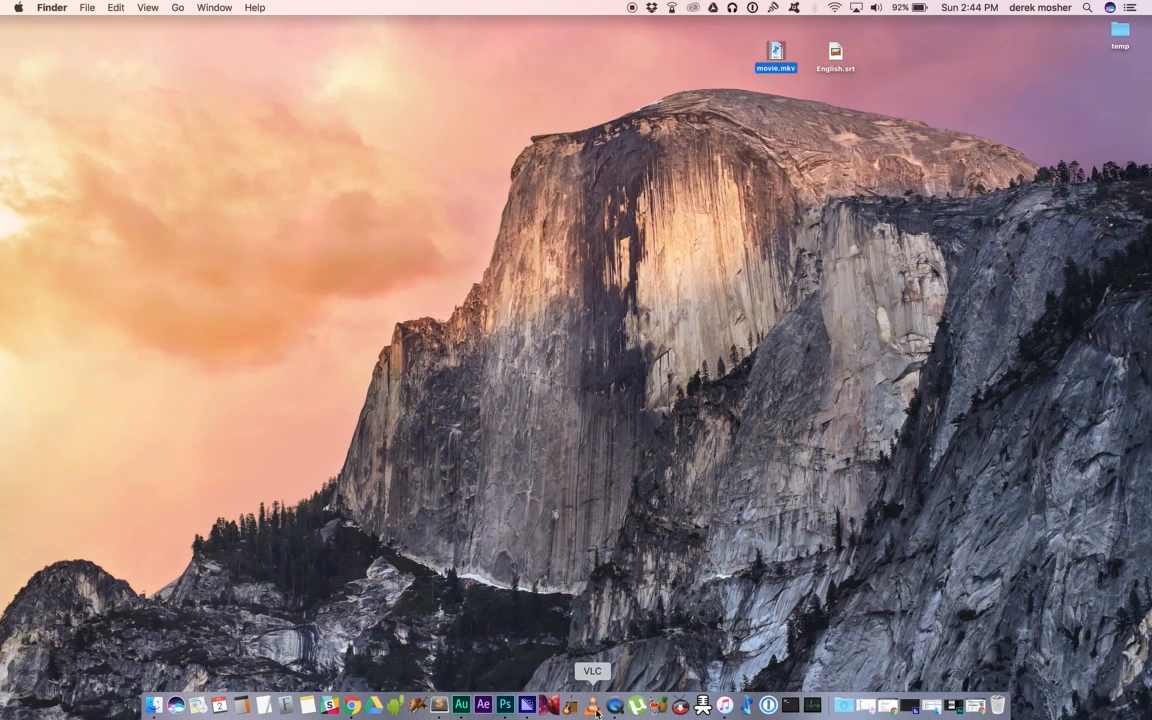
mouse_move(592, 714)
left_click(596, 708)
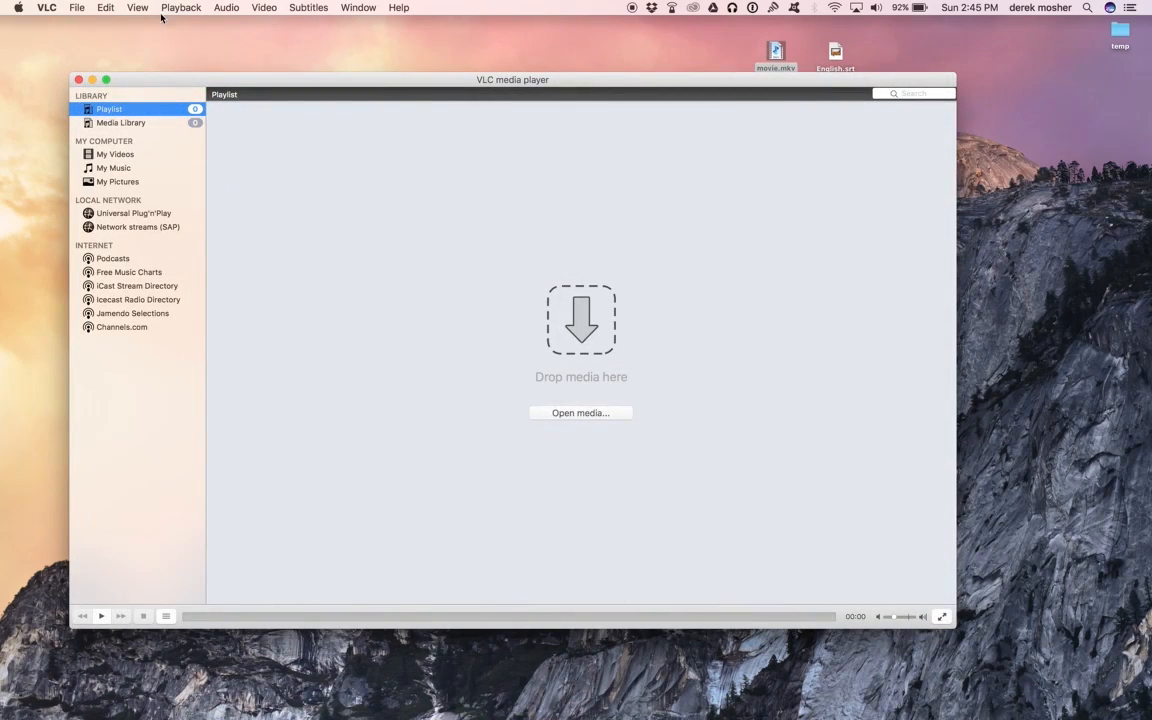
left_click(77, 8)
left_click(86, 24)
left_click(505, 176)
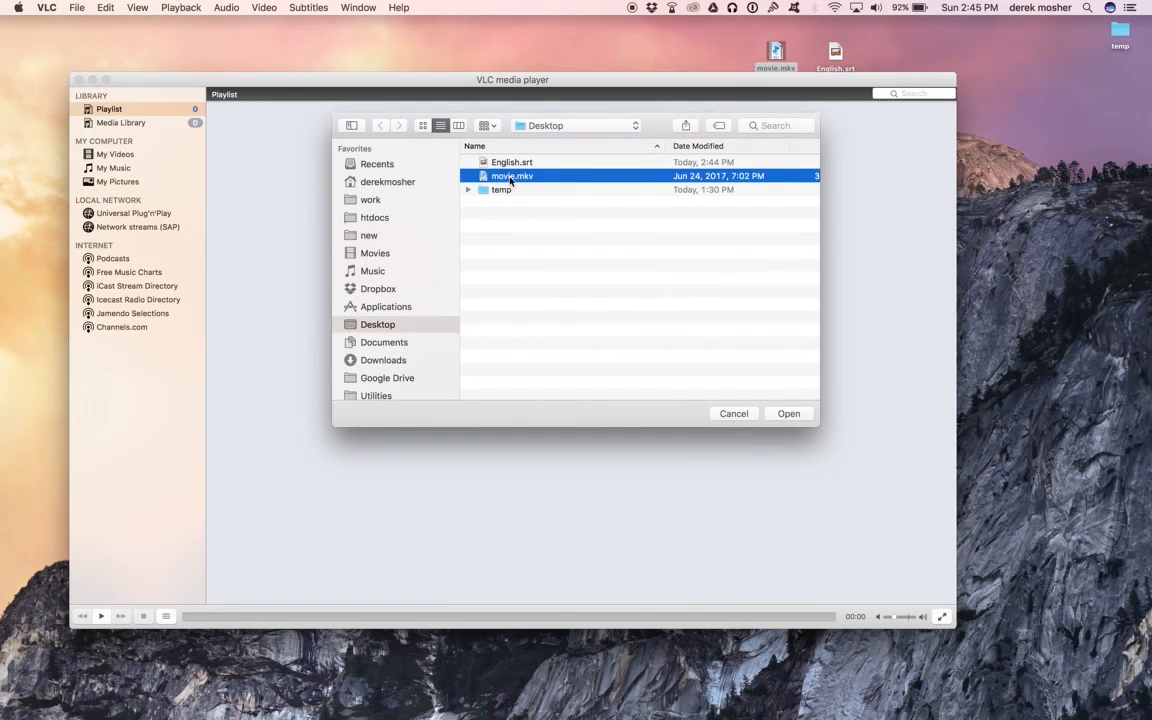
left_click(789, 413)
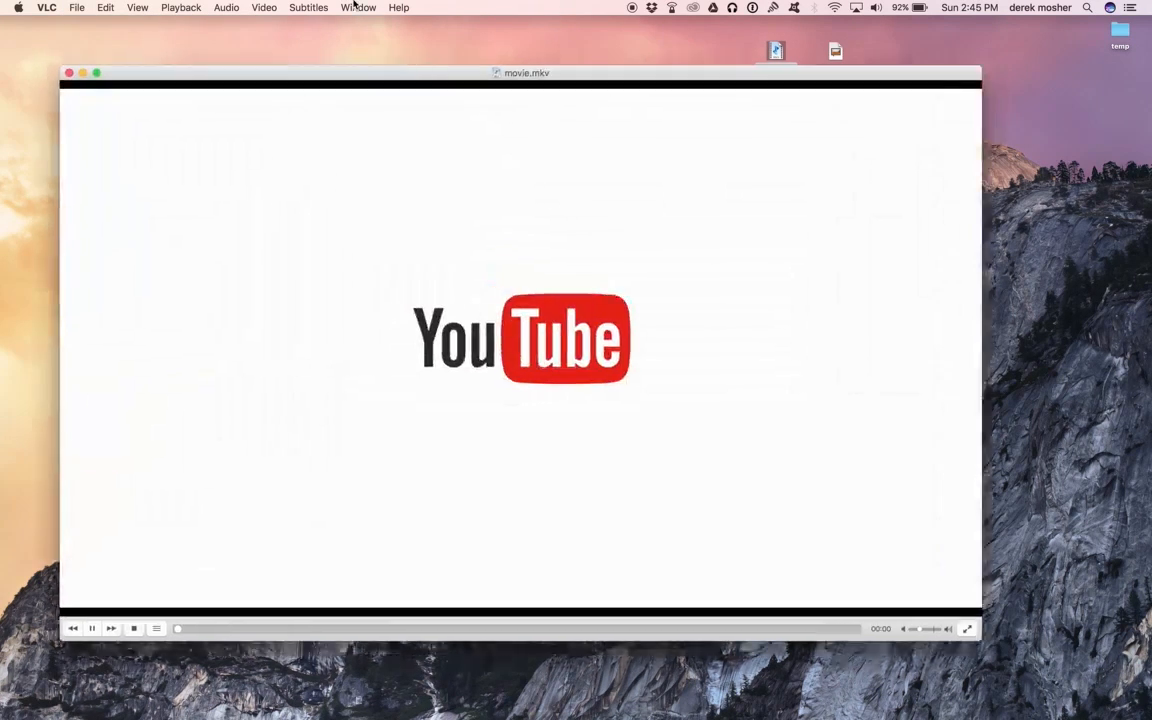
Step: Enlarge the player and load English.srt as the video's subtitle file
left_click(308, 7)
left_click(28, 645)
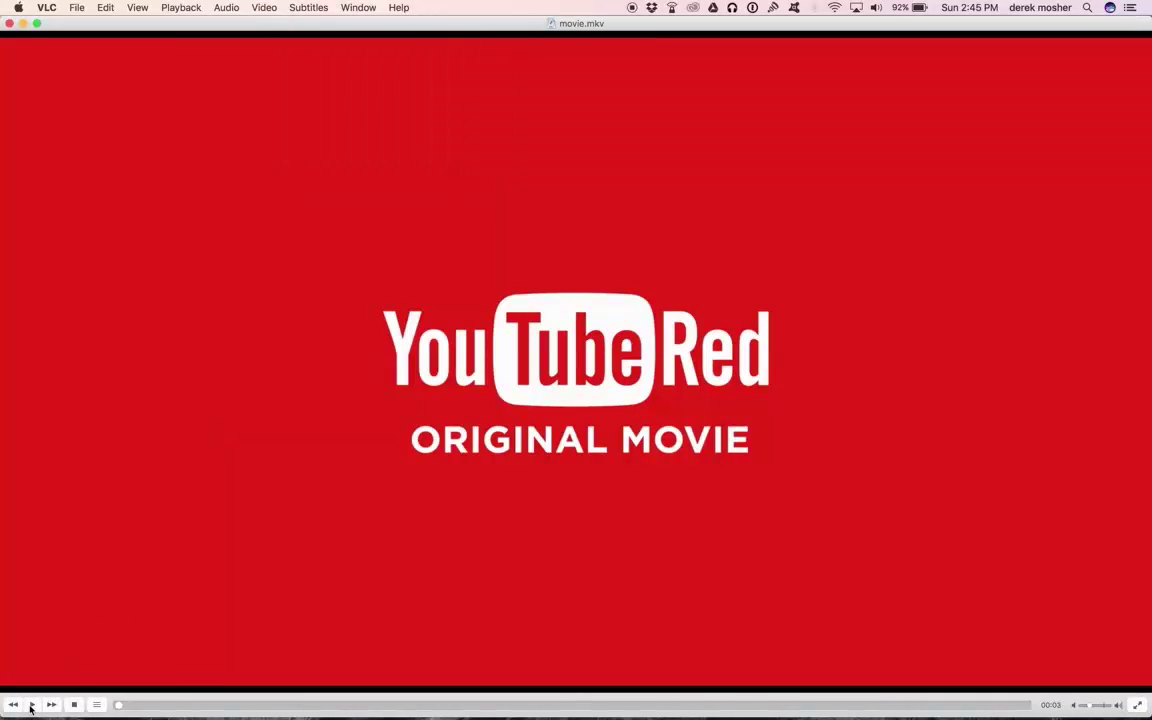
left_click(306, 8)
left_click(313, 26)
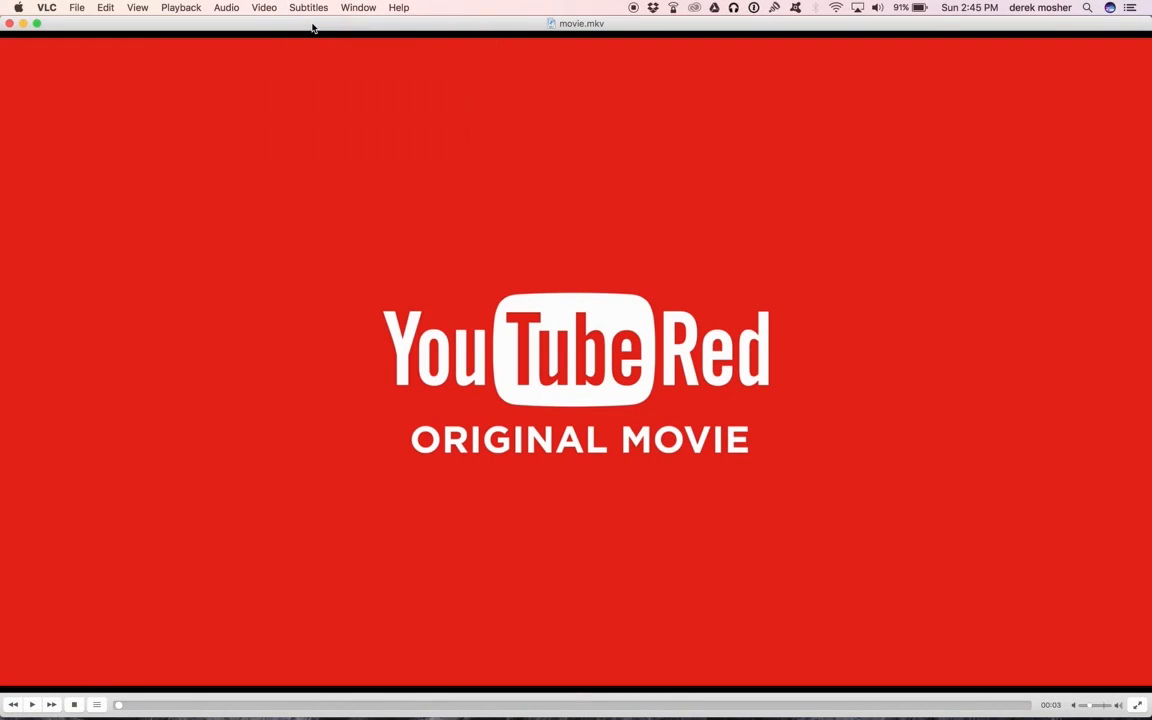
left_click(510, 162)
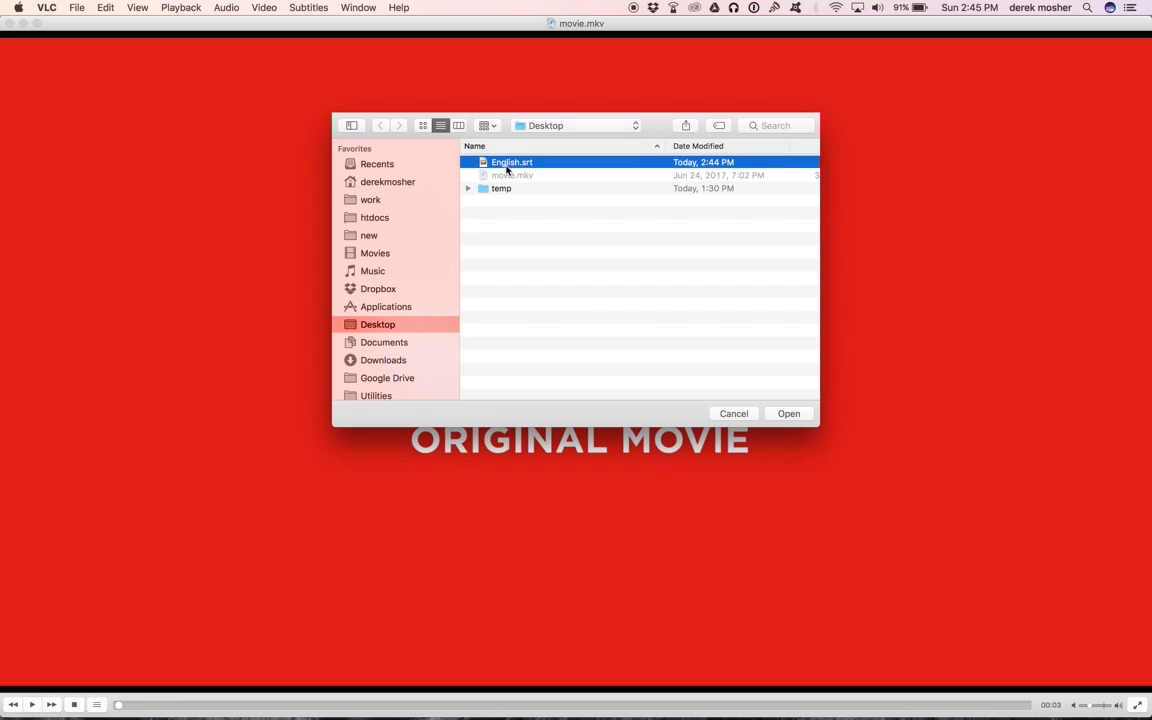
left_click(792, 413)
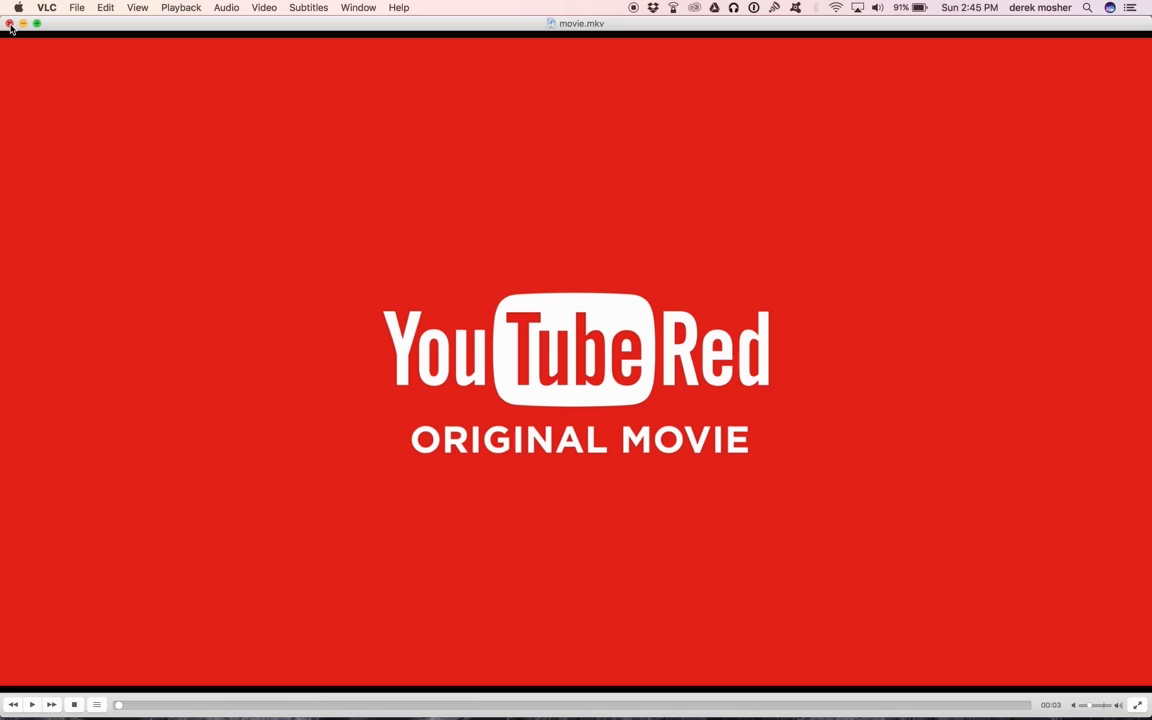
Step: Close the VLC window and drag both files to the desktop's top-left corner, then deselect them
left_click(10, 23)
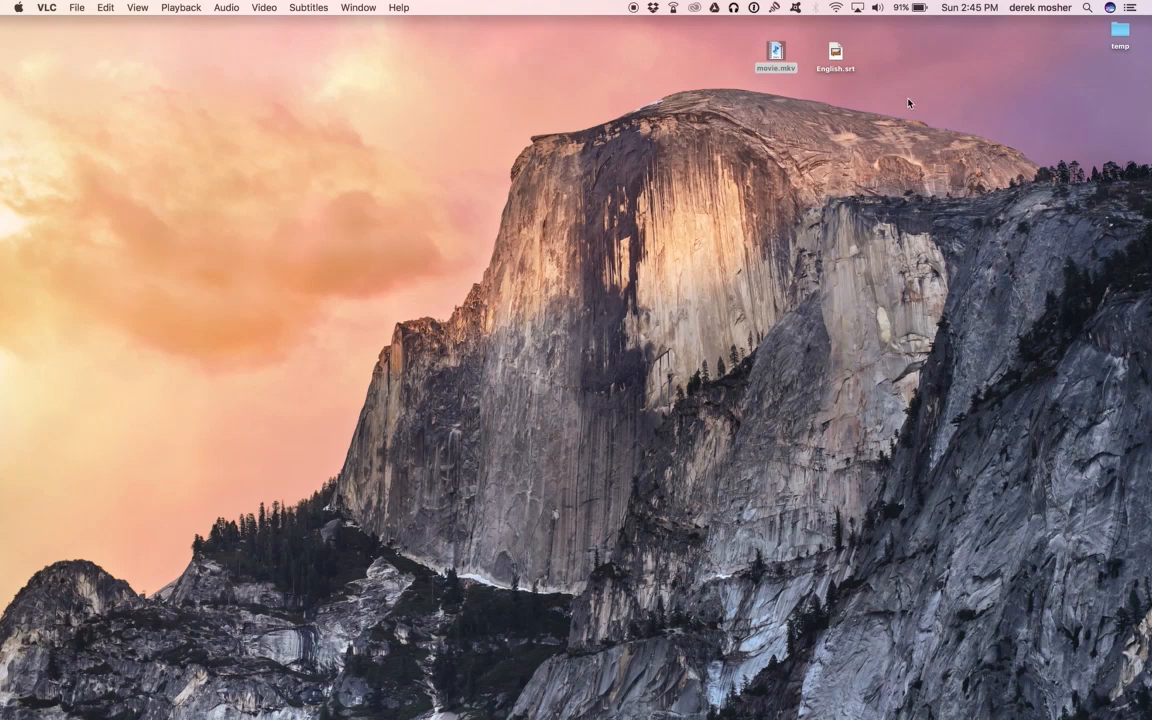
left_click_drag(867, 44, 665, 56)
left_click_drag(776, 52, 168, 81)
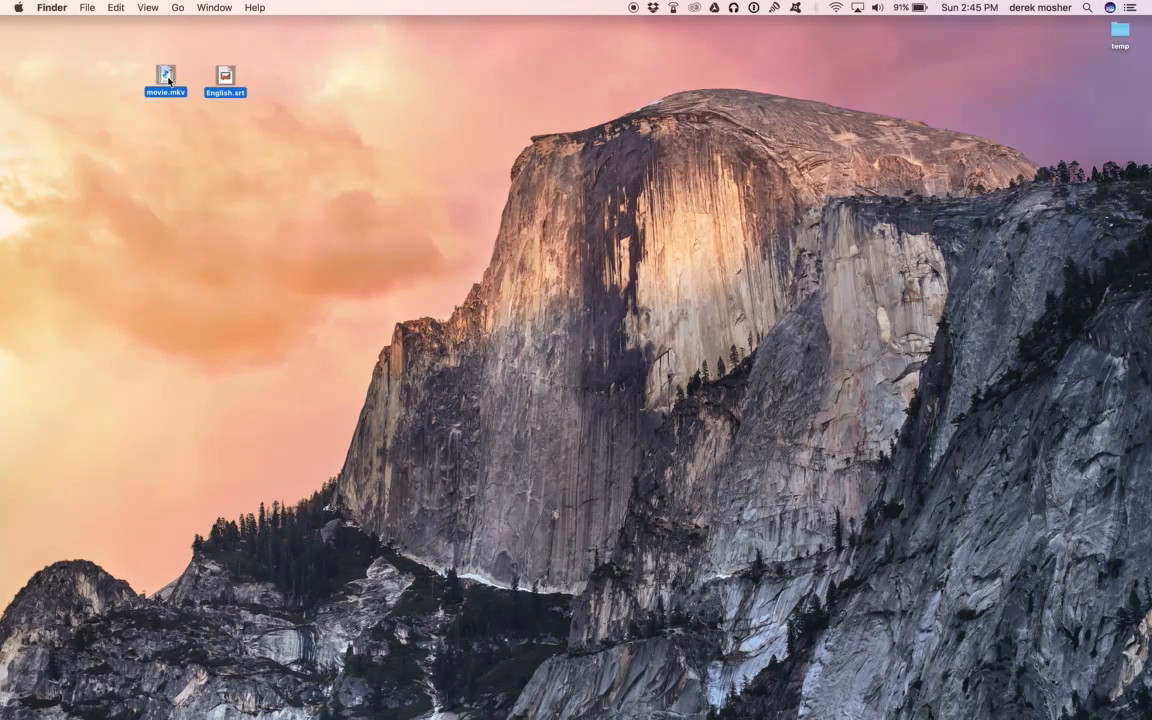
left_click(255, 90)
left_click_drag(237, 64, 200, 129)
left_click(162, 140)
mouse_move(570, 716)
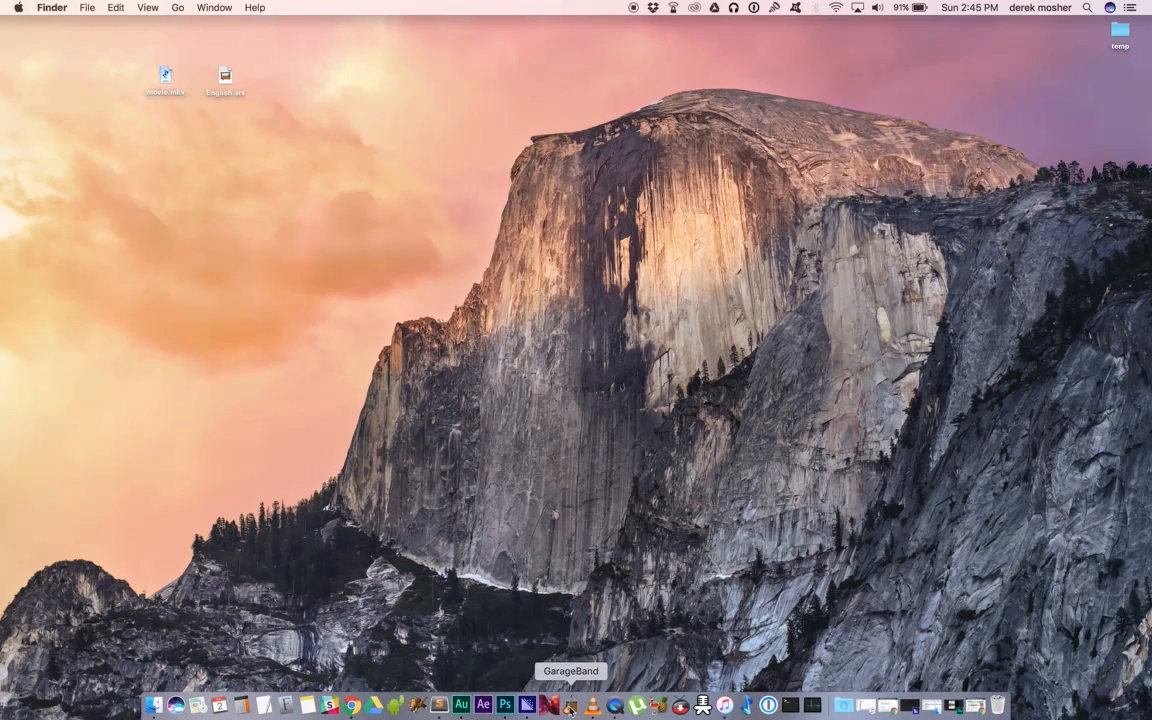
Step: Bring Chrome forward and select the whole handbrake.fr address
left_click(352, 706)
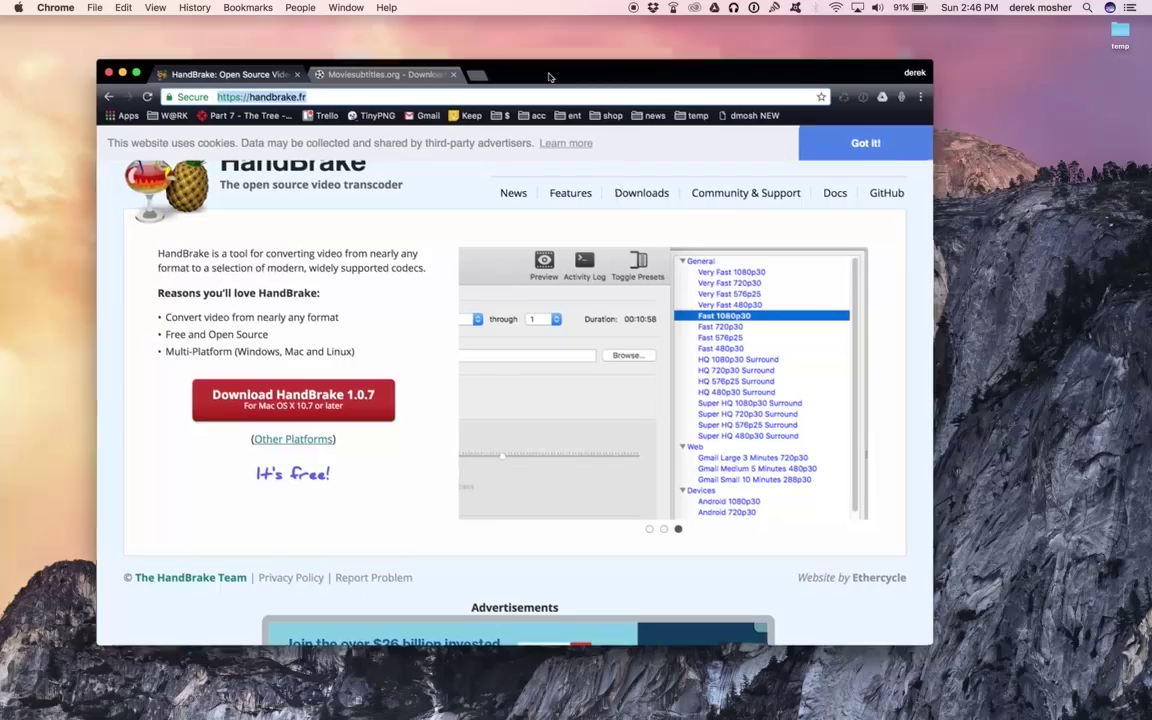
left_click_drag(487, 58, 481, 72)
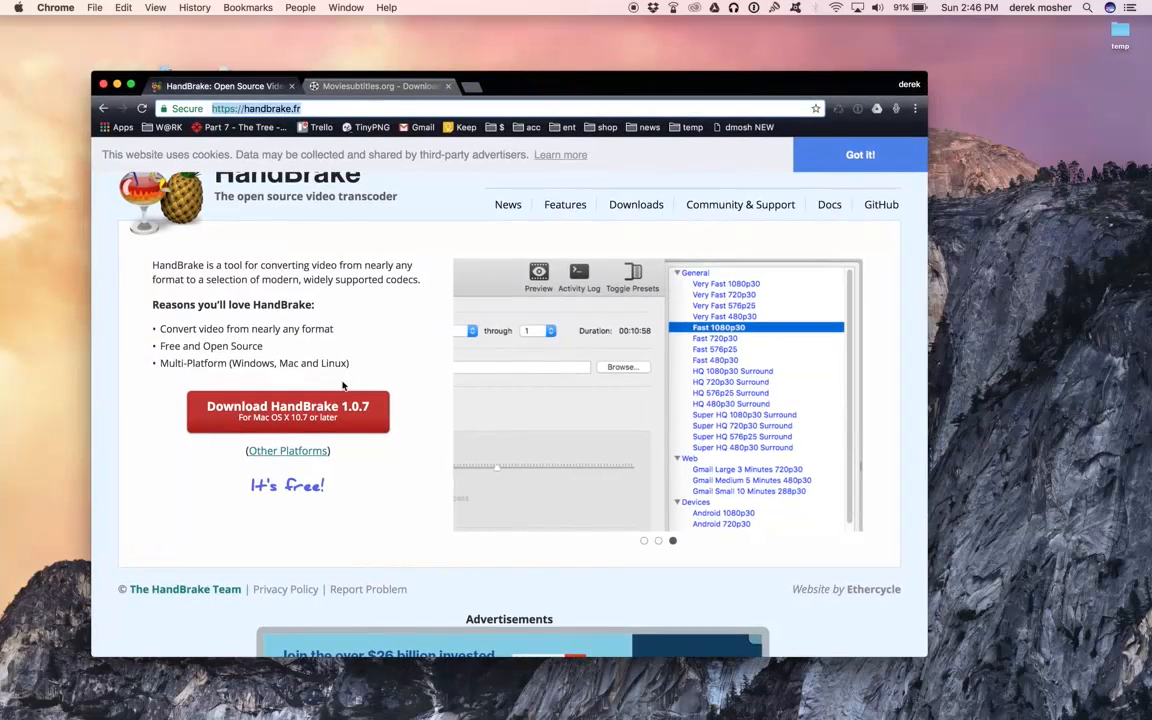
left_click(316, 109)
triple_click(316, 109)
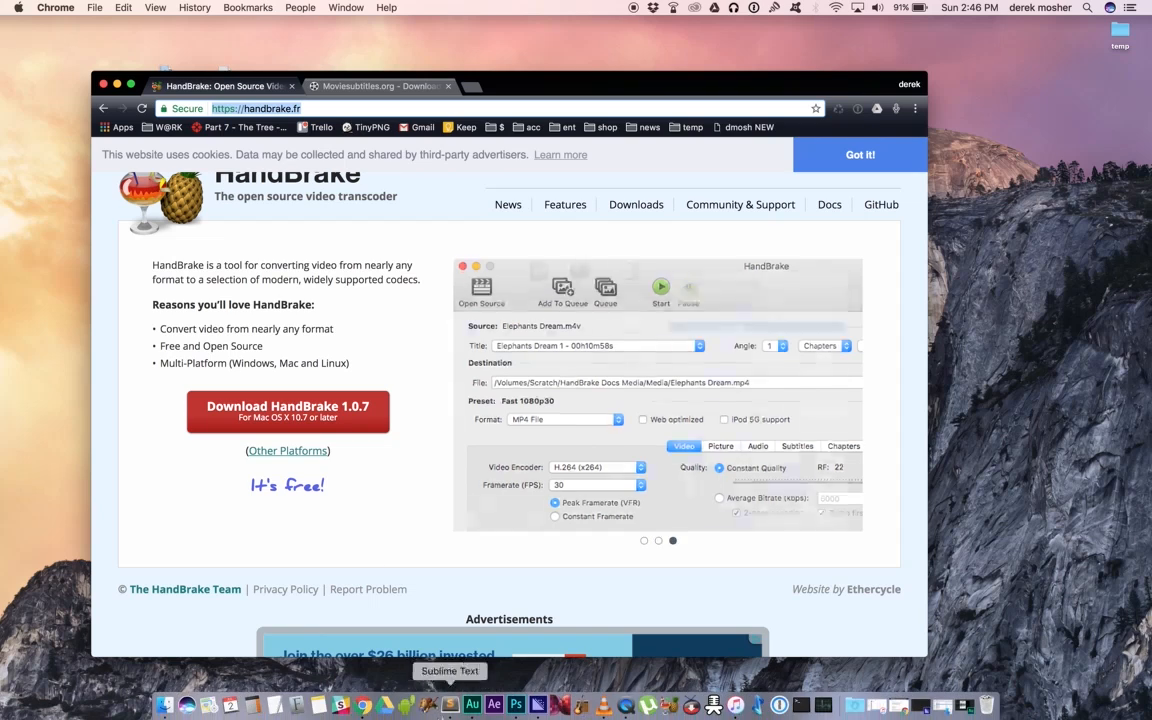
Step: Launch HandBrake, close its Queue window and rearrange the windows so both desktop files stay visible
left_click(673, 708)
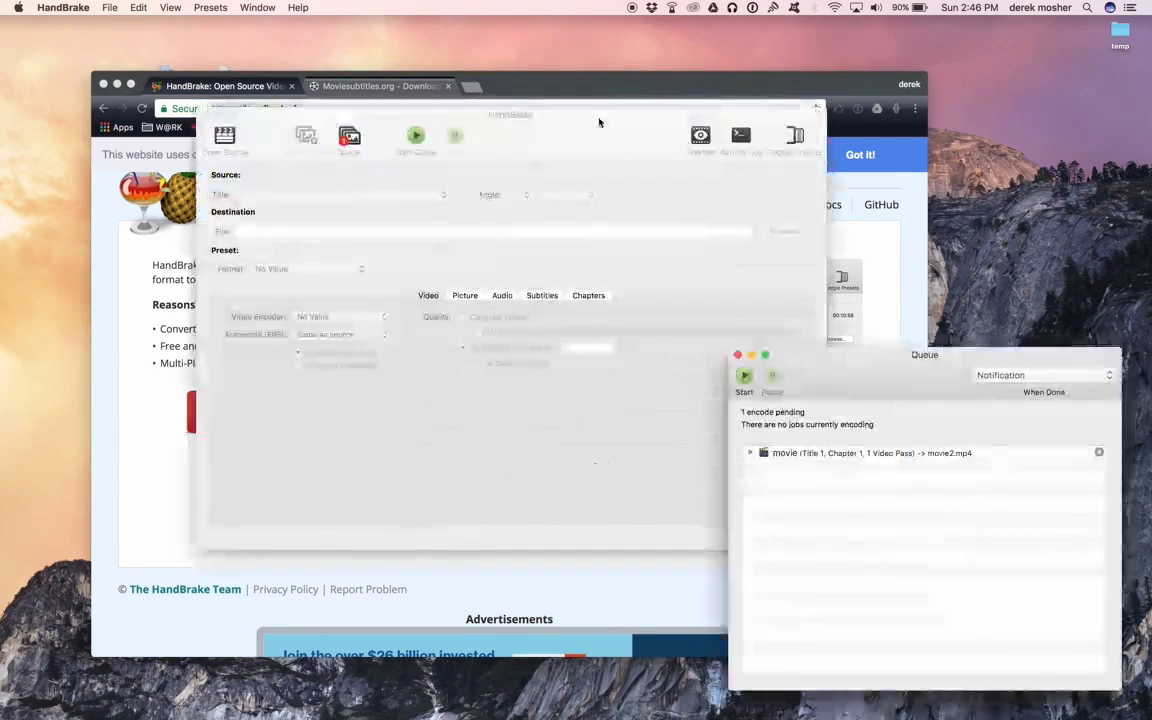
left_click(737, 354)
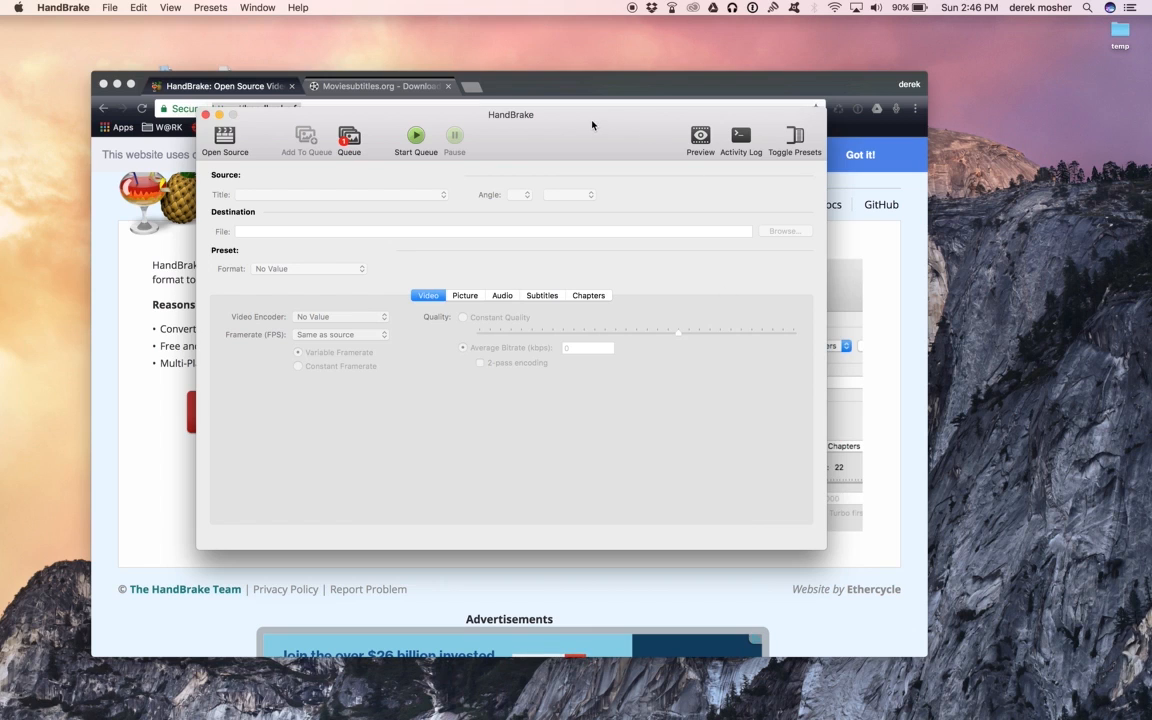
left_click_drag(532, 110, 416, 212)
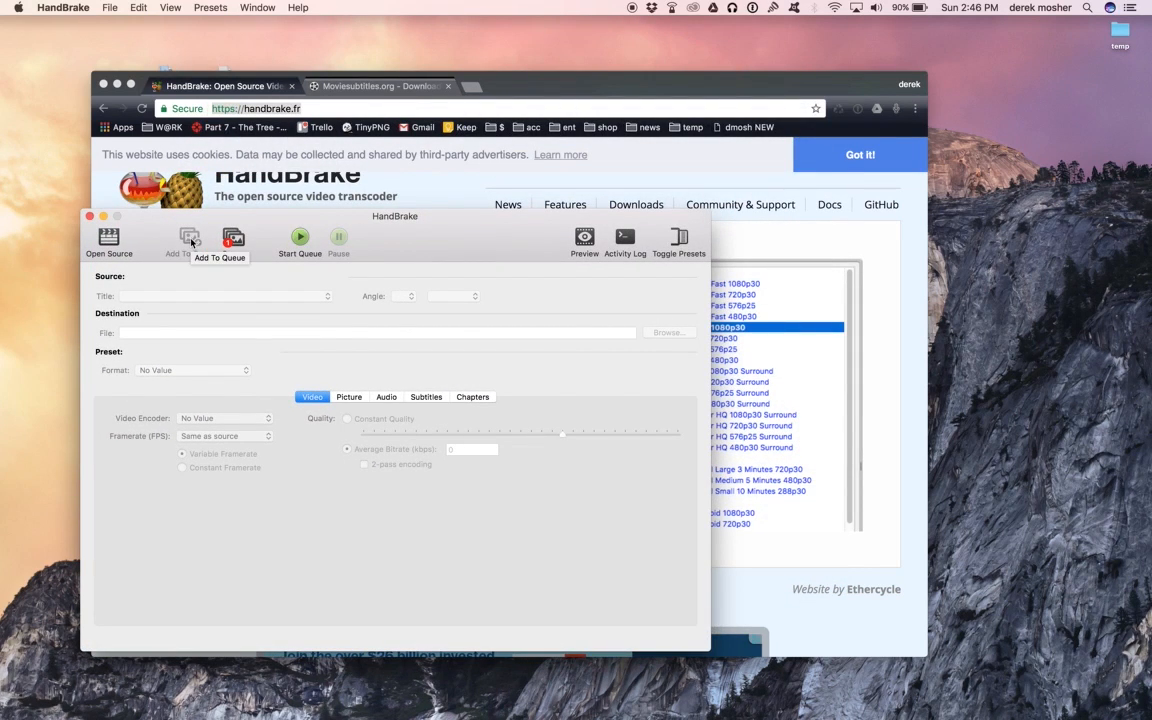
left_click_drag(547, 88, 634, 127)
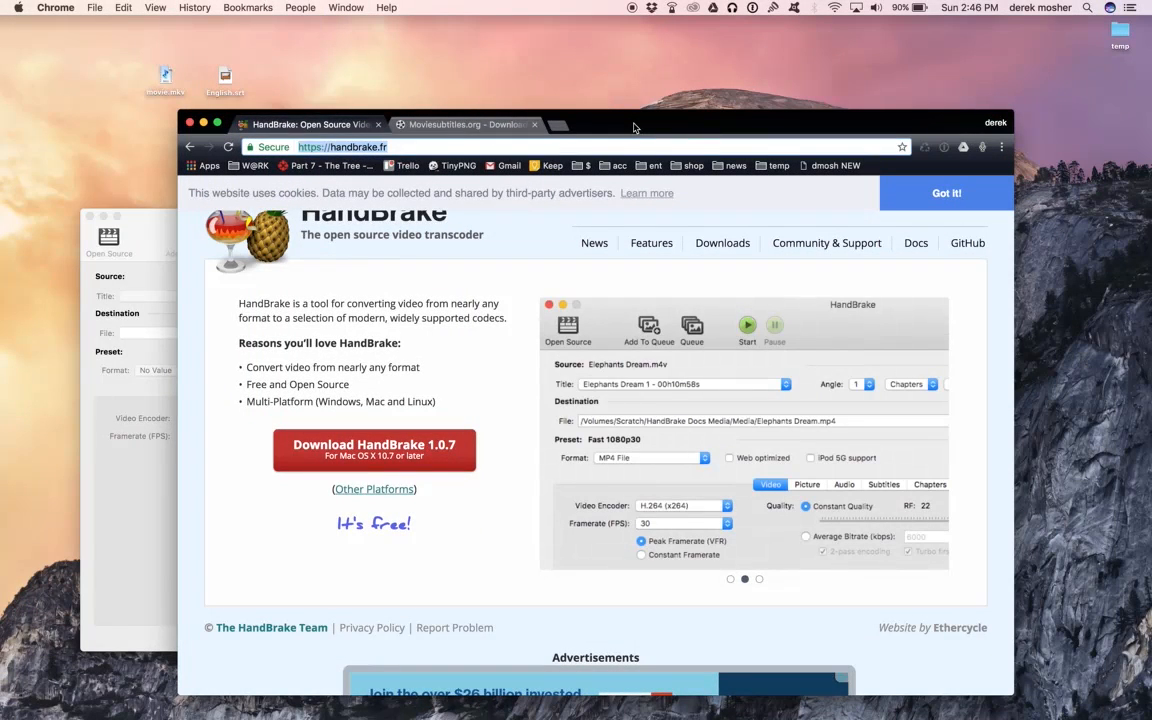
left_click_drag(226, 76, 237, 55)
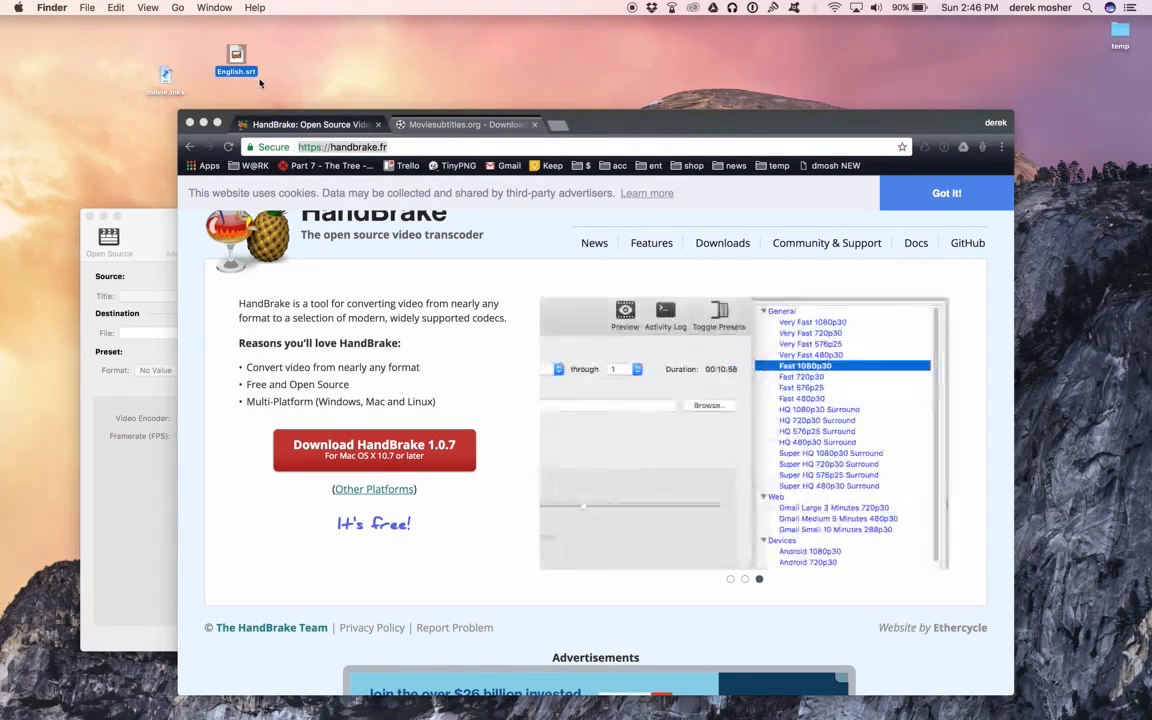
Step: Switch to the Moviesubtitles.org tab and focus its subtitle search field
left_click(496, 125)
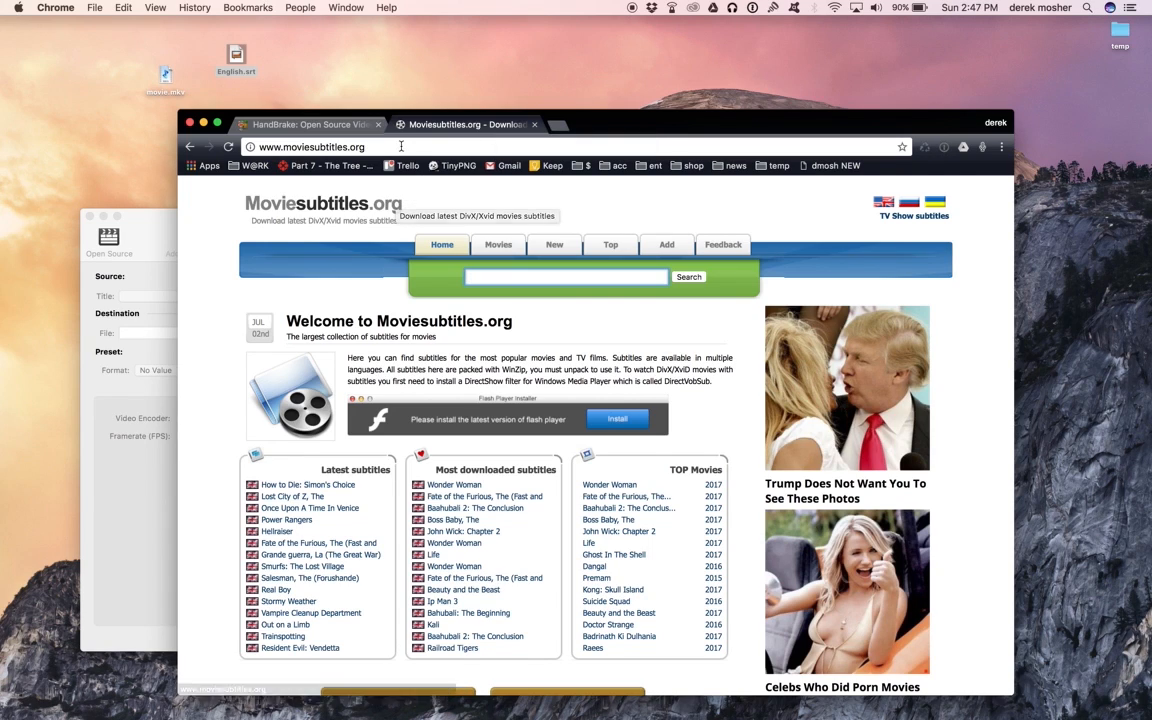
left_click(310, 147)
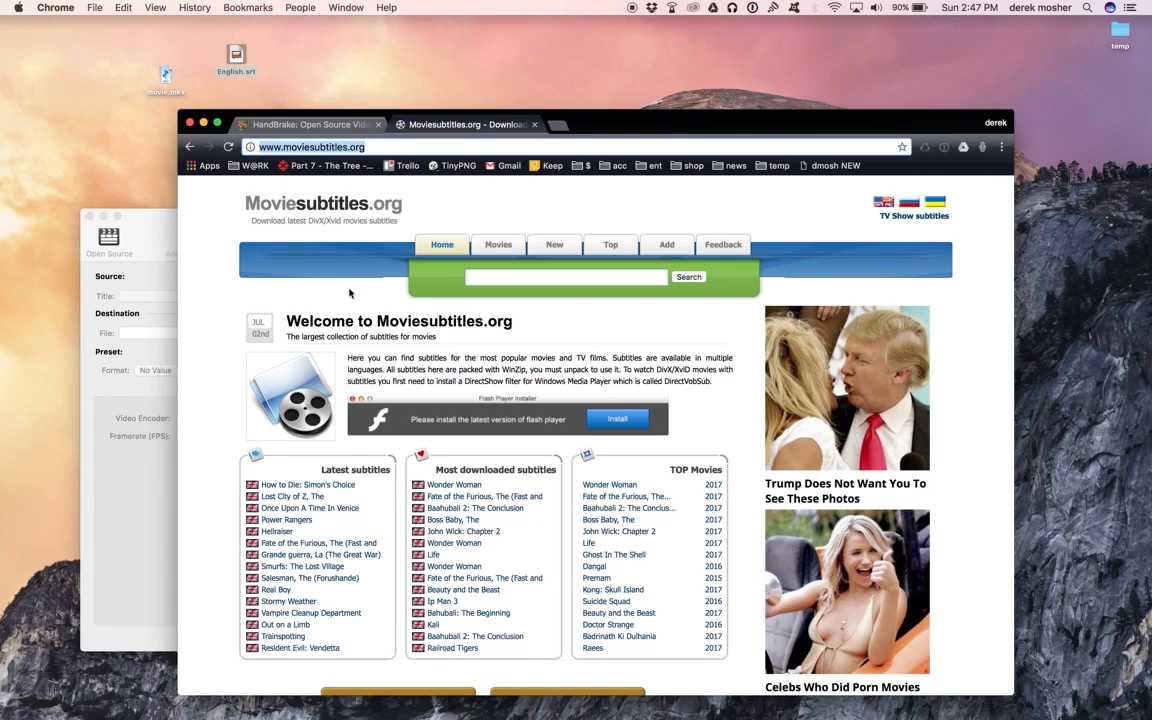
left_click(546, 277)
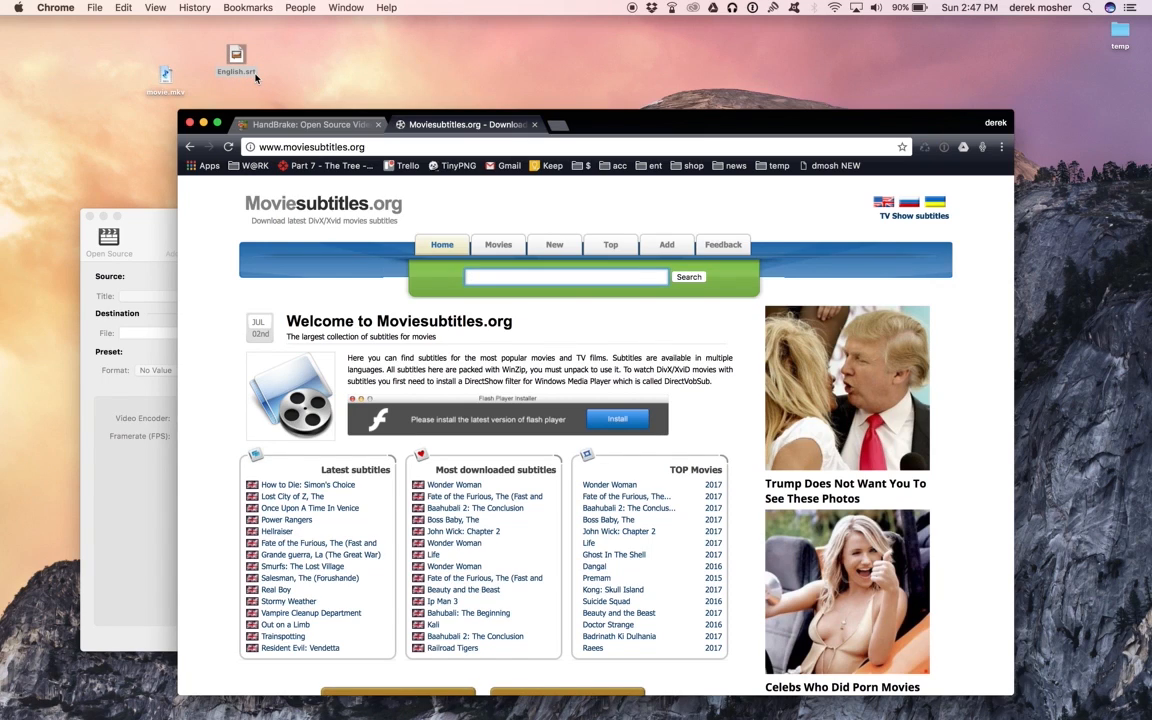
Step: Select English.srt on the desktop, dismiss App Exposé and make HandBrake the active app again
left_click(140, 212)
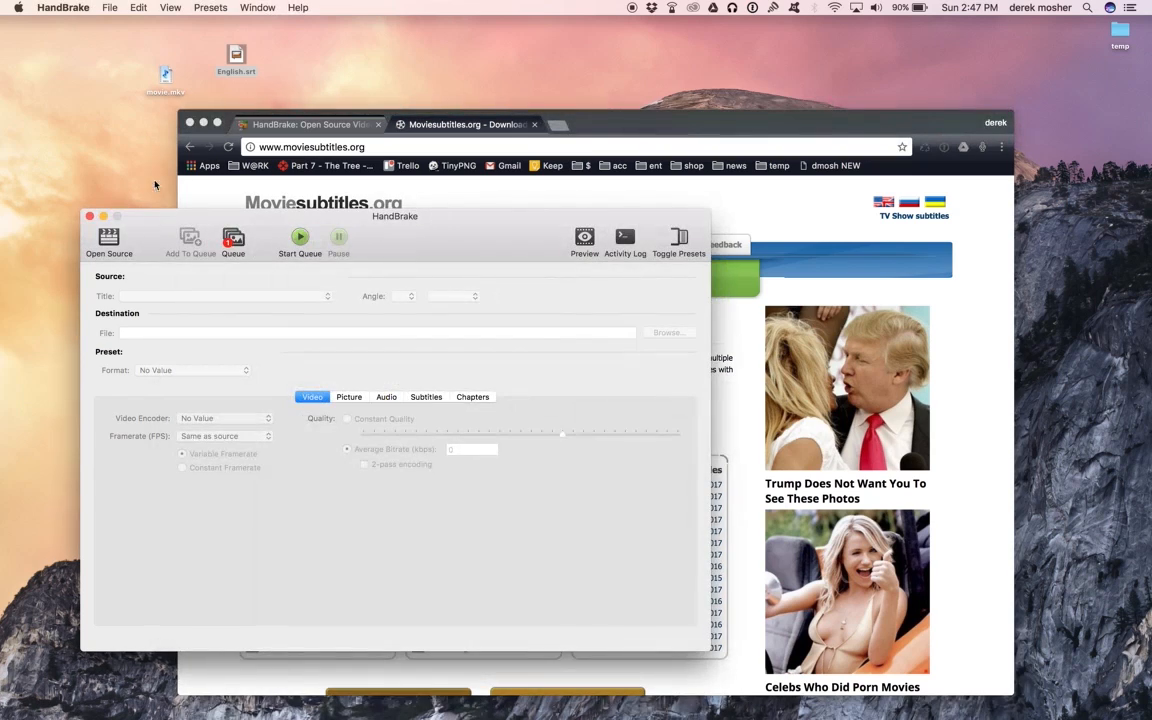
left_click(240, 62)
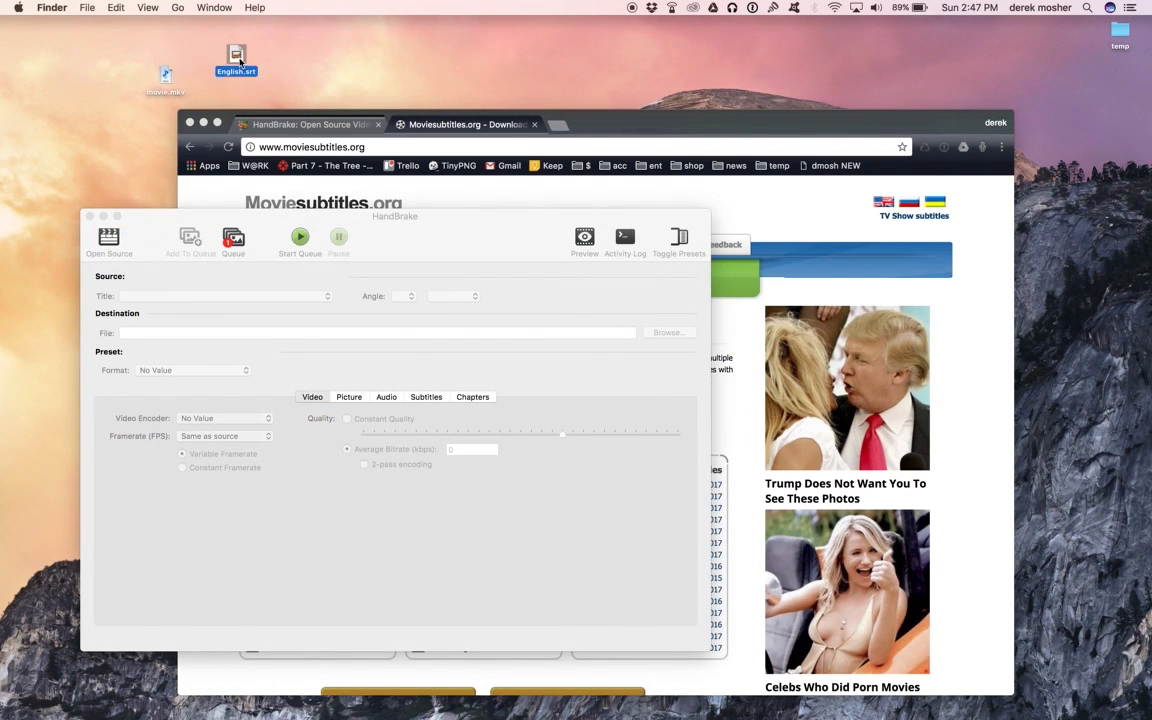
mouse_move(450, 706)
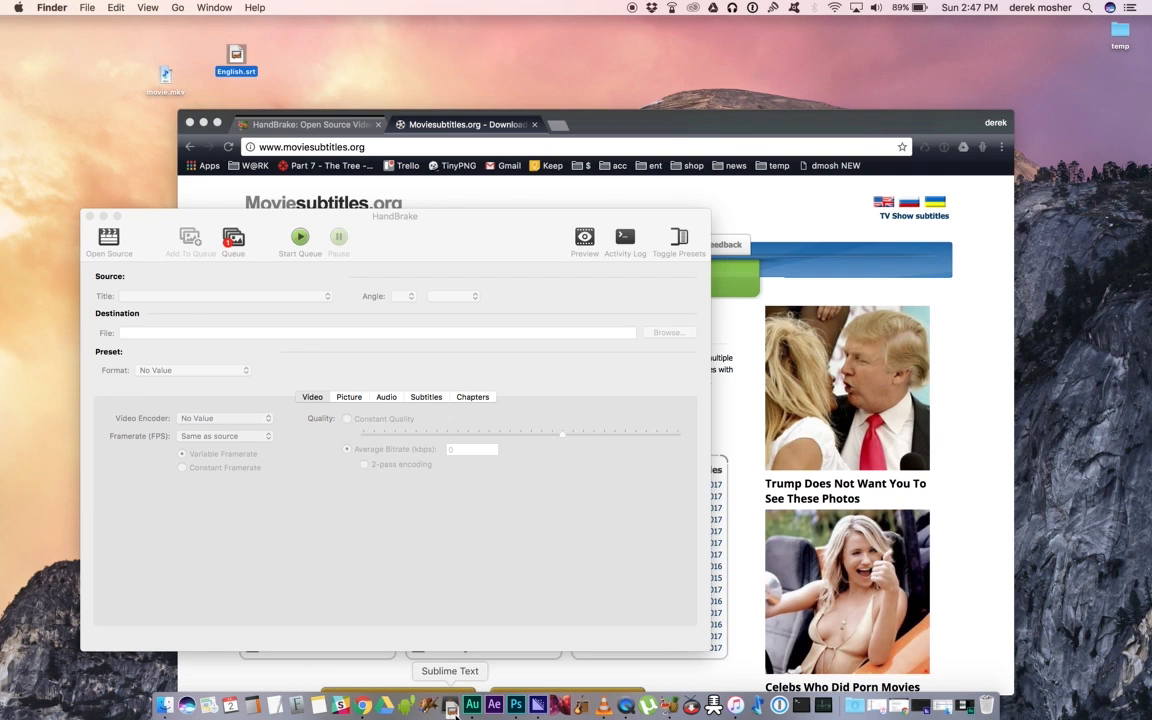
left_click(450, 706)
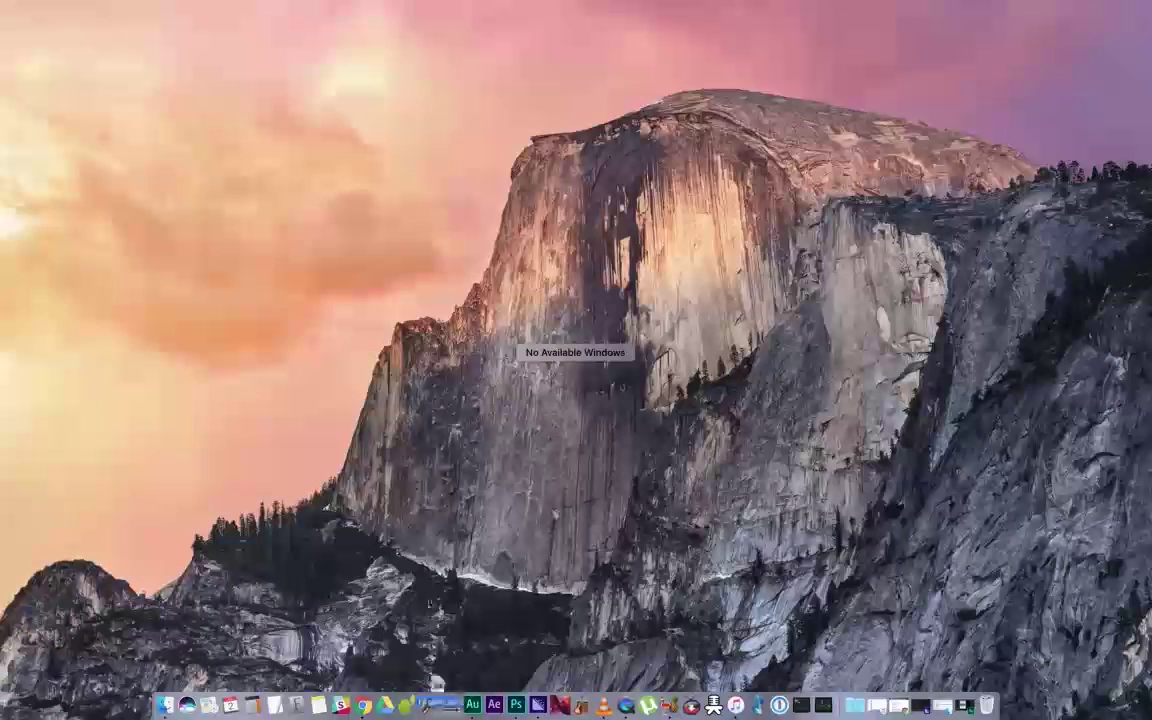
left_click(348, 204)
left_click(338, 60)
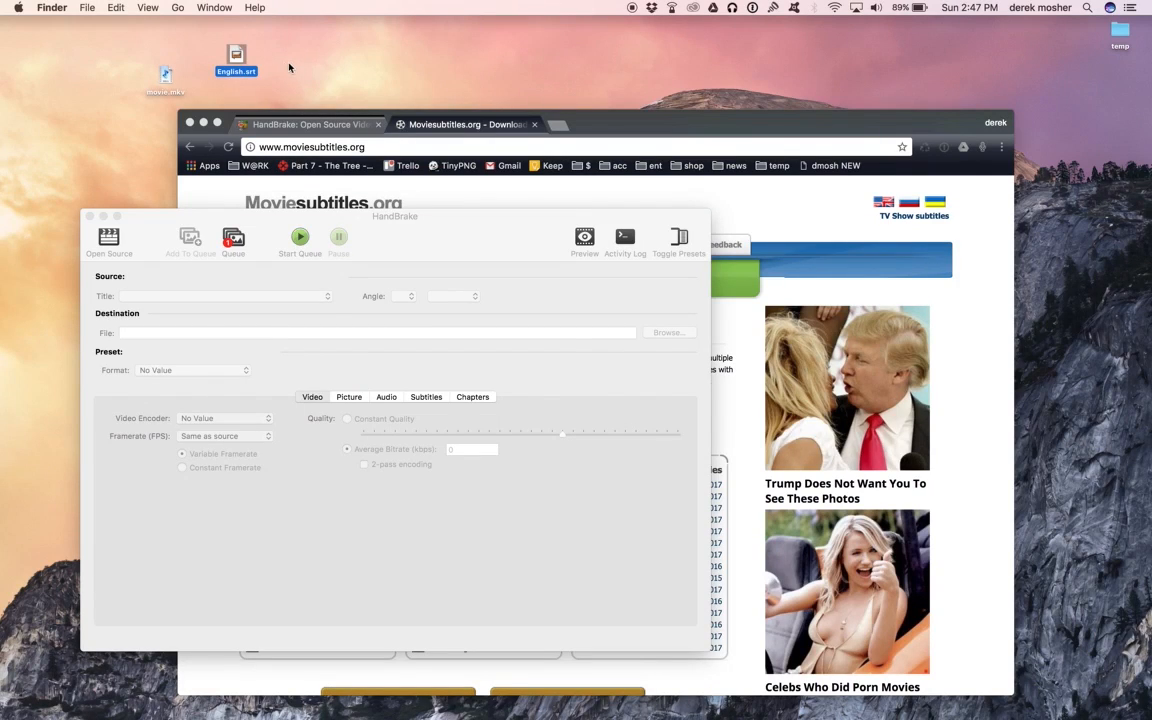
left_click(141, 238)
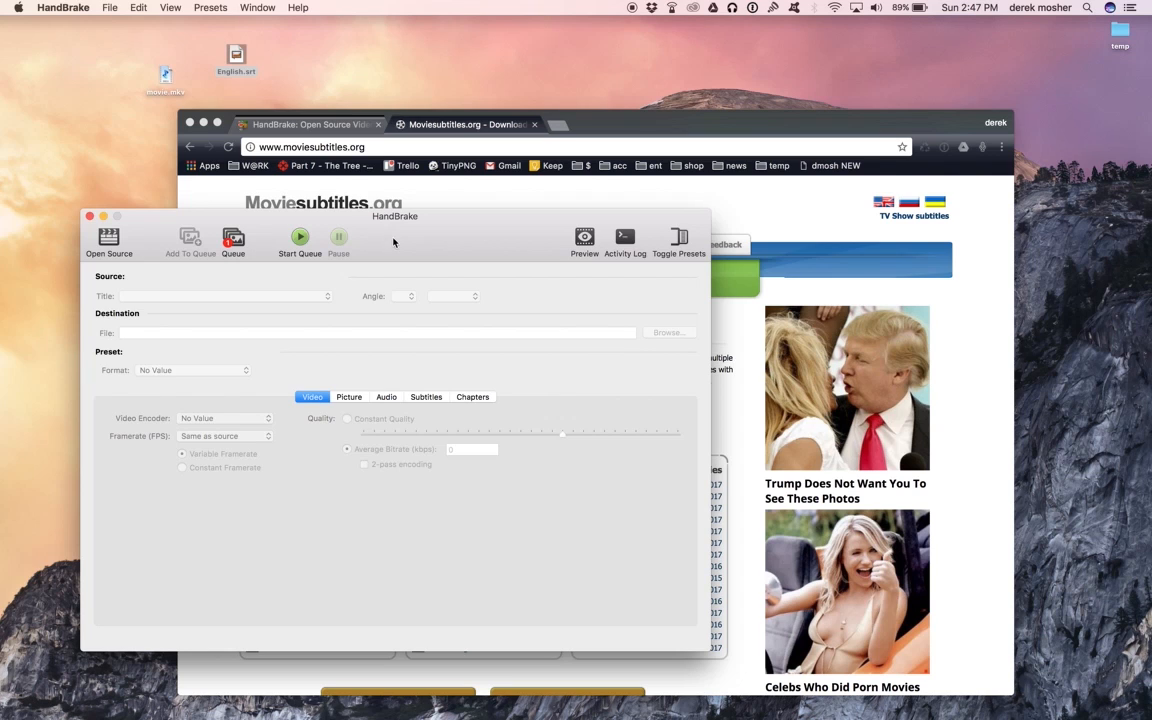
Step: Close Chrome and load movie.mkv as HandBrake's source video
left_click(190, 122)
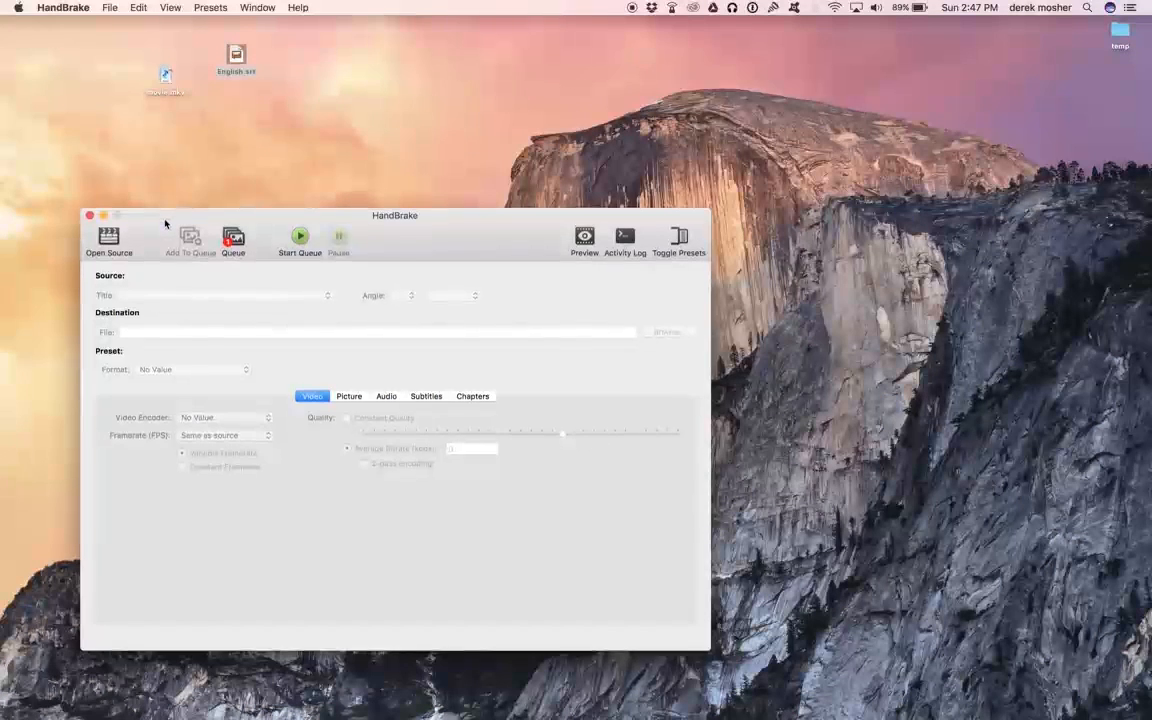
left_click_drag(155, 232, 153, 179)
left_click(105, 182)
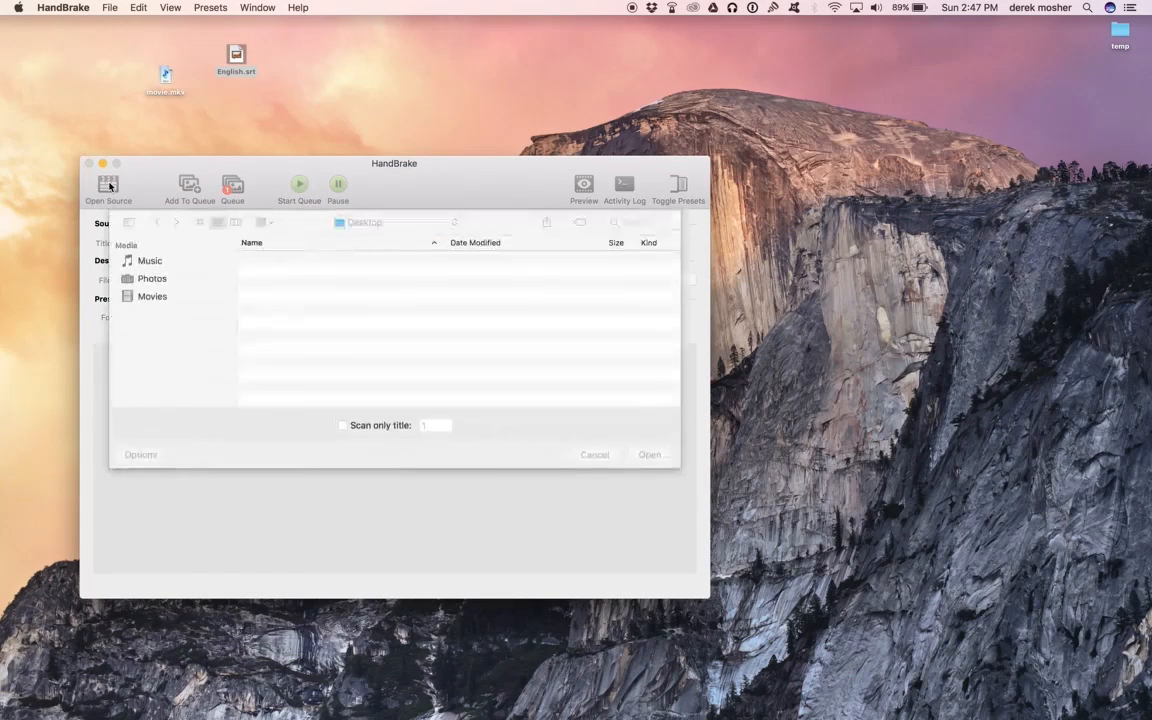
left_click(302, 274)
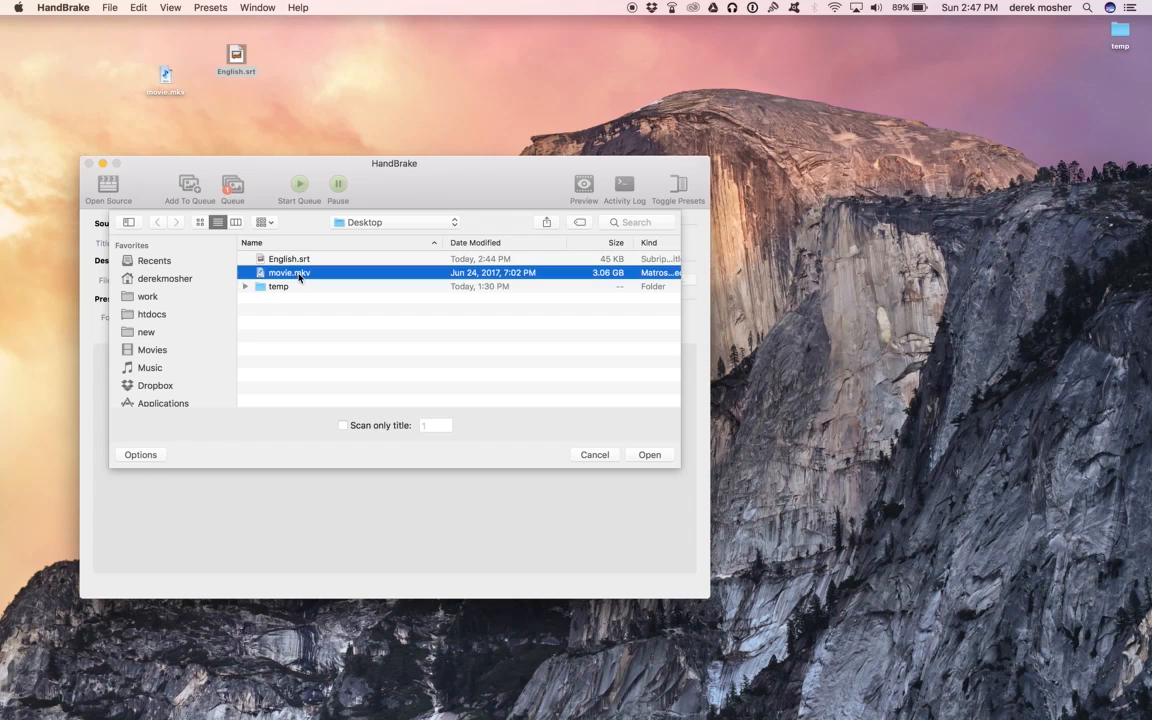
left_click(649, 455)
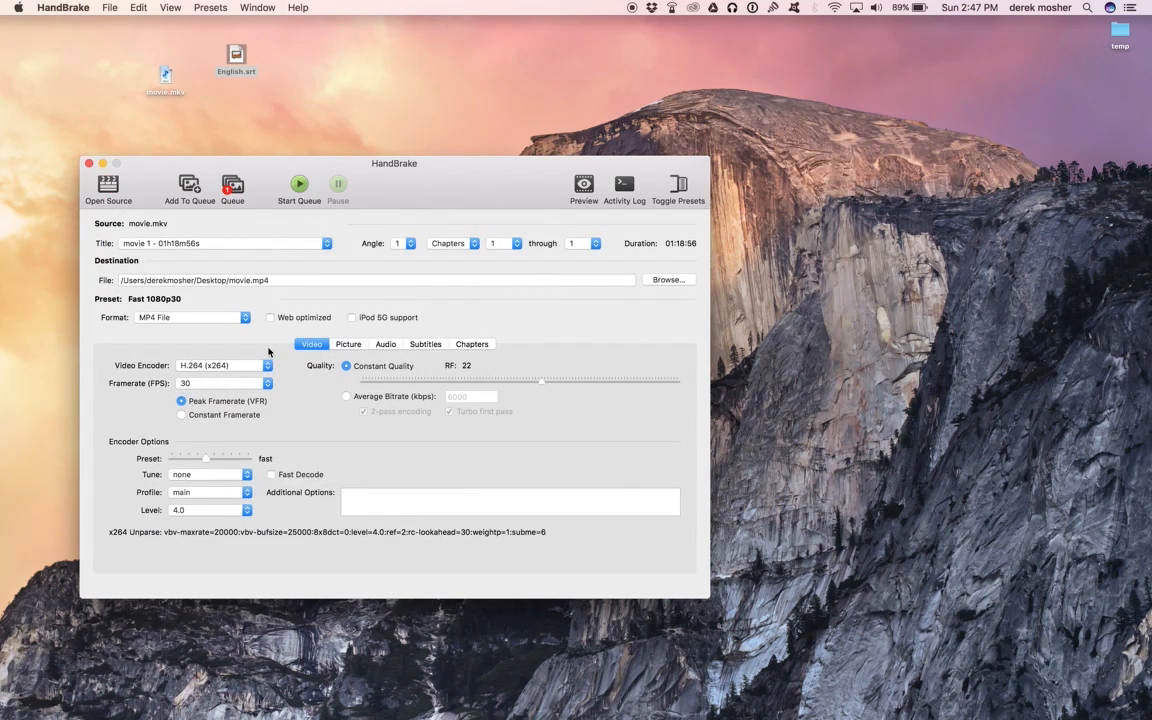
Step: Keep MP4 as the output format and move through Picture and Audio to the Subtitles settings
left_click(224, 319)
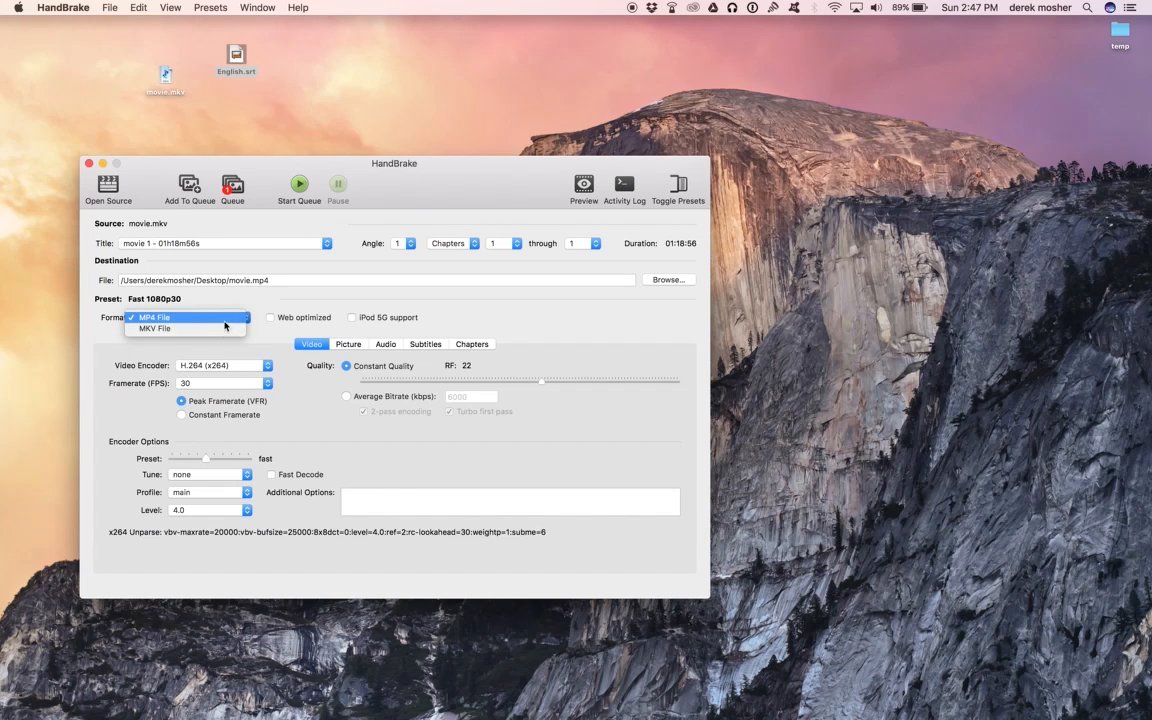
left_click(224, 319)
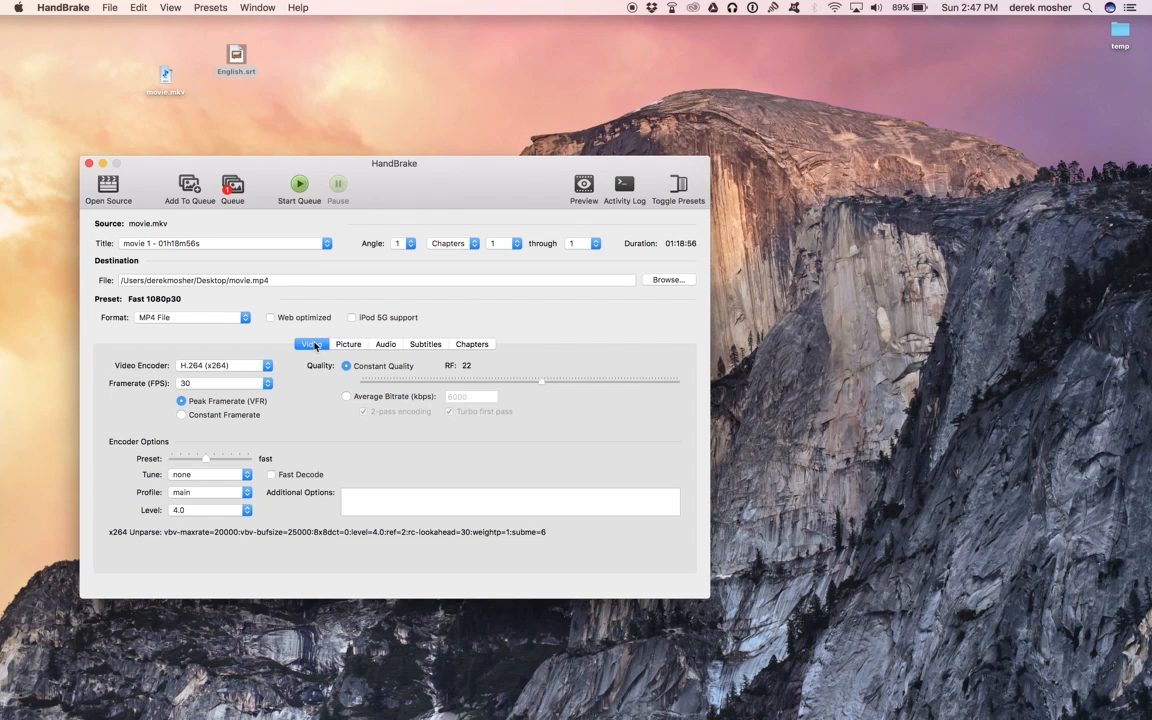
left_click(348, 344)
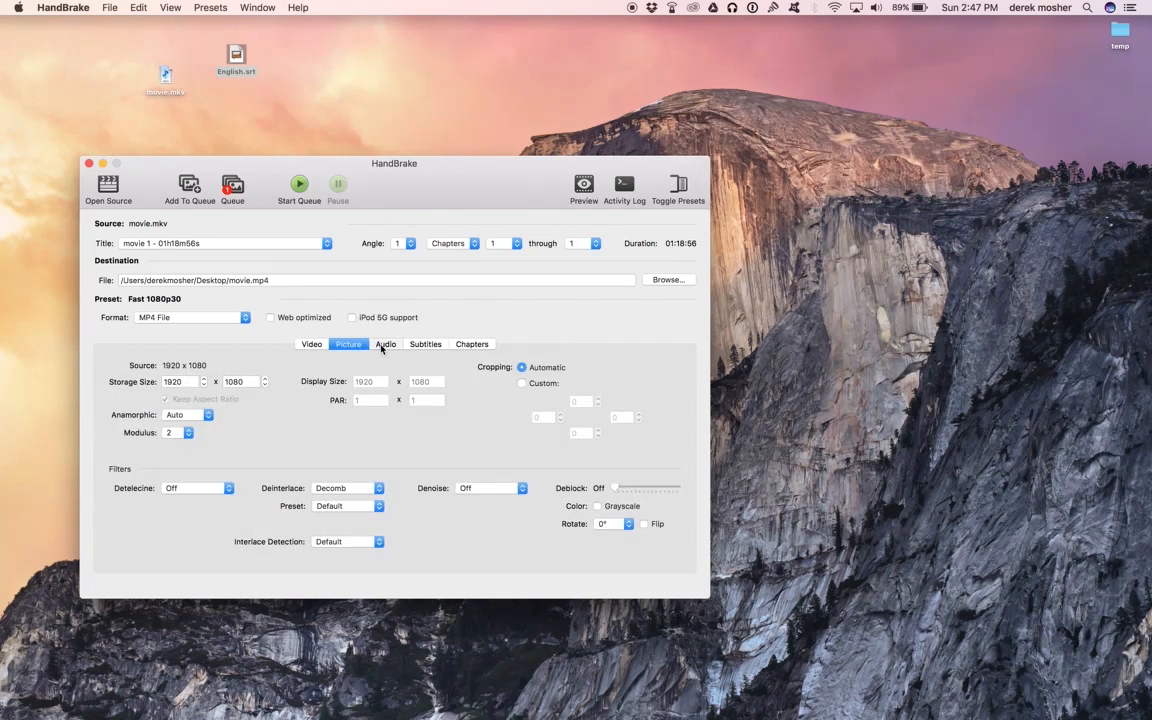
left_click(383, 345)
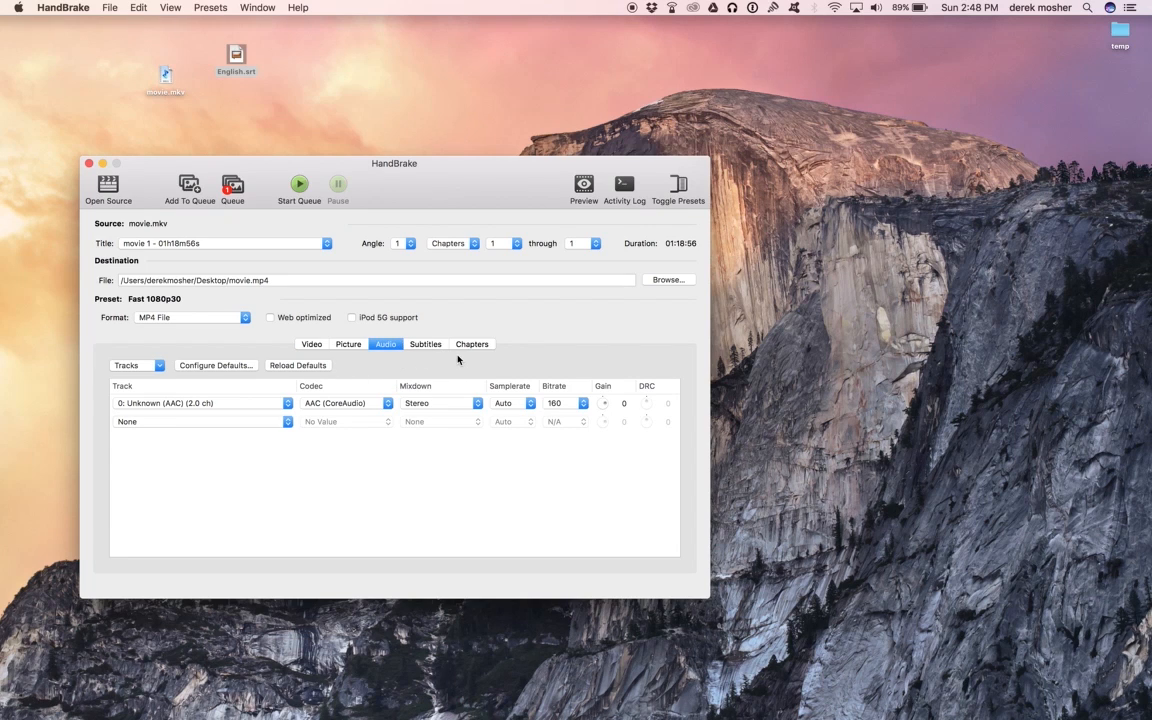
left_click(429, 345)
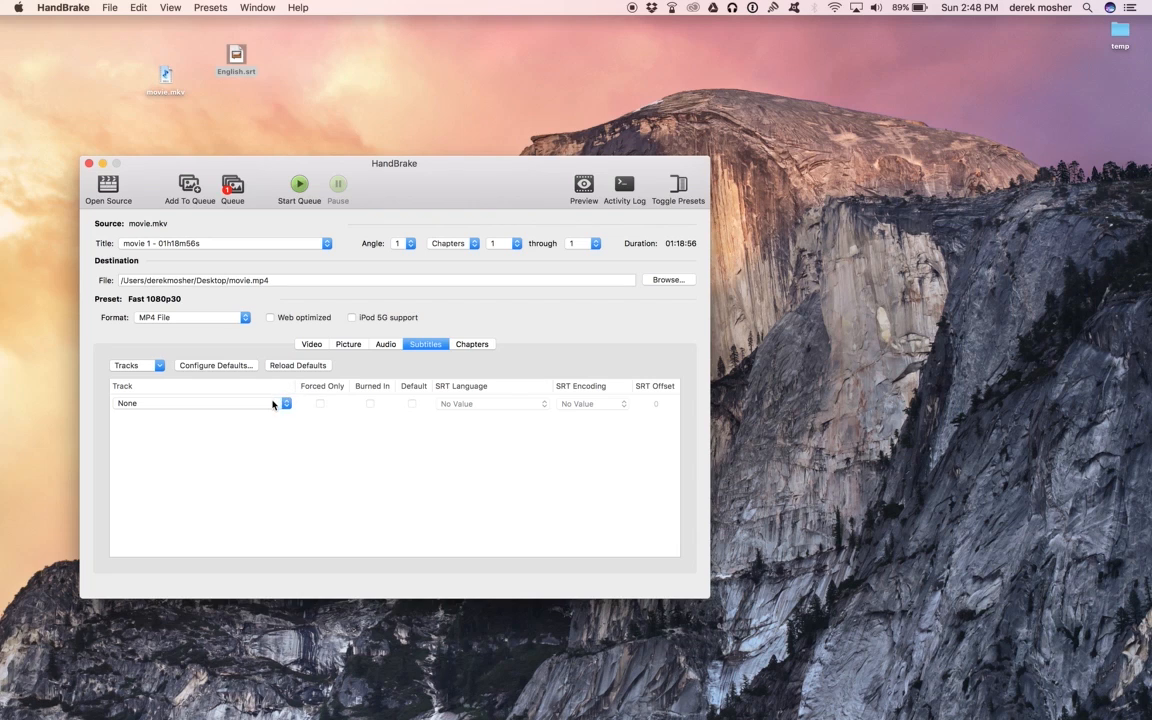
Step: Keep no built-in track and add English.srt via Tracks > Add External SRT
left_click(170, 405)
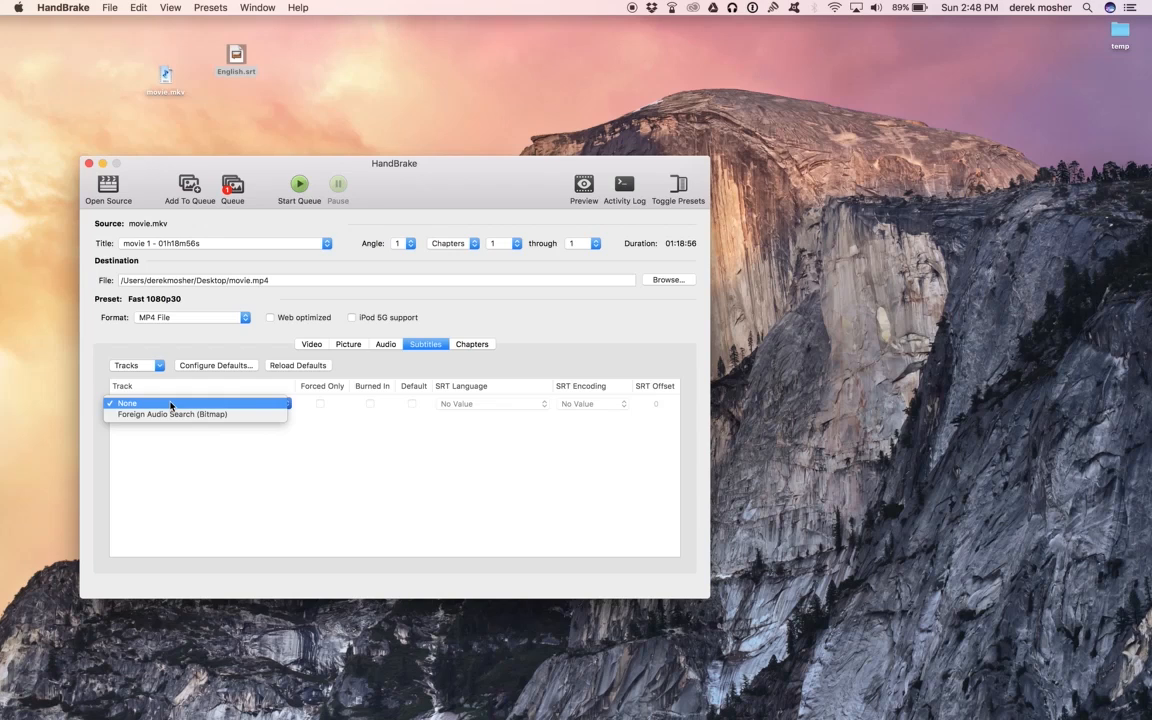
left_click(171, 406)
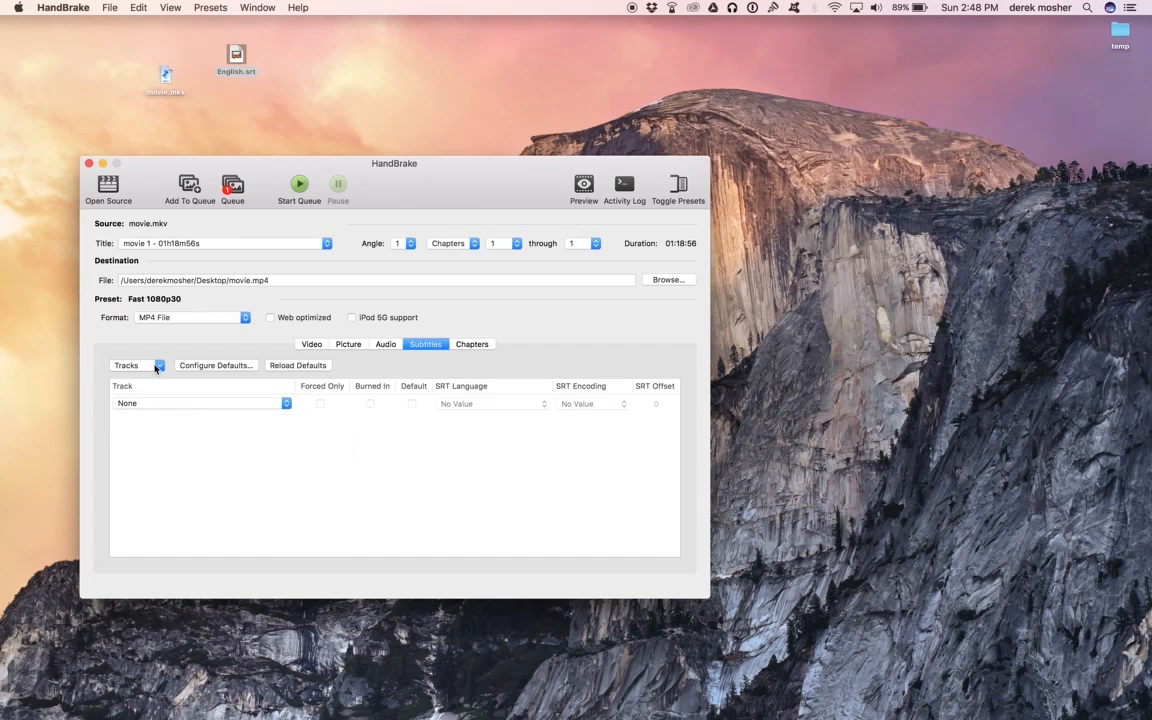
left_click(157, 369)
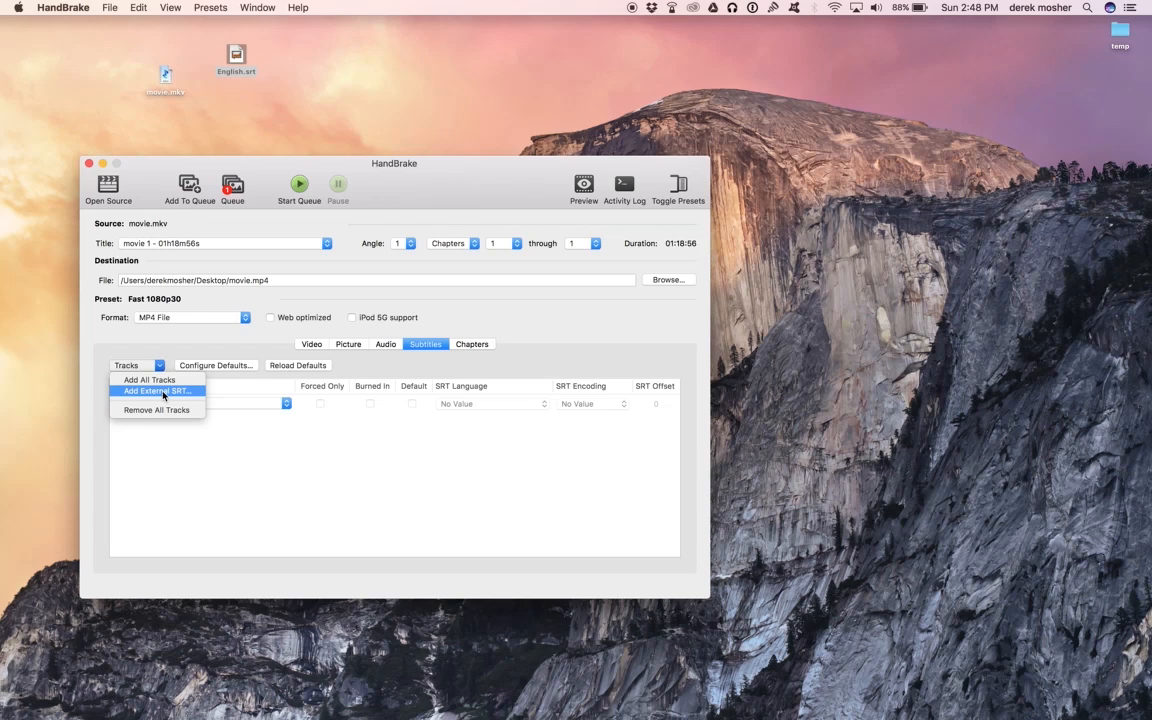
left_click(163, 393)
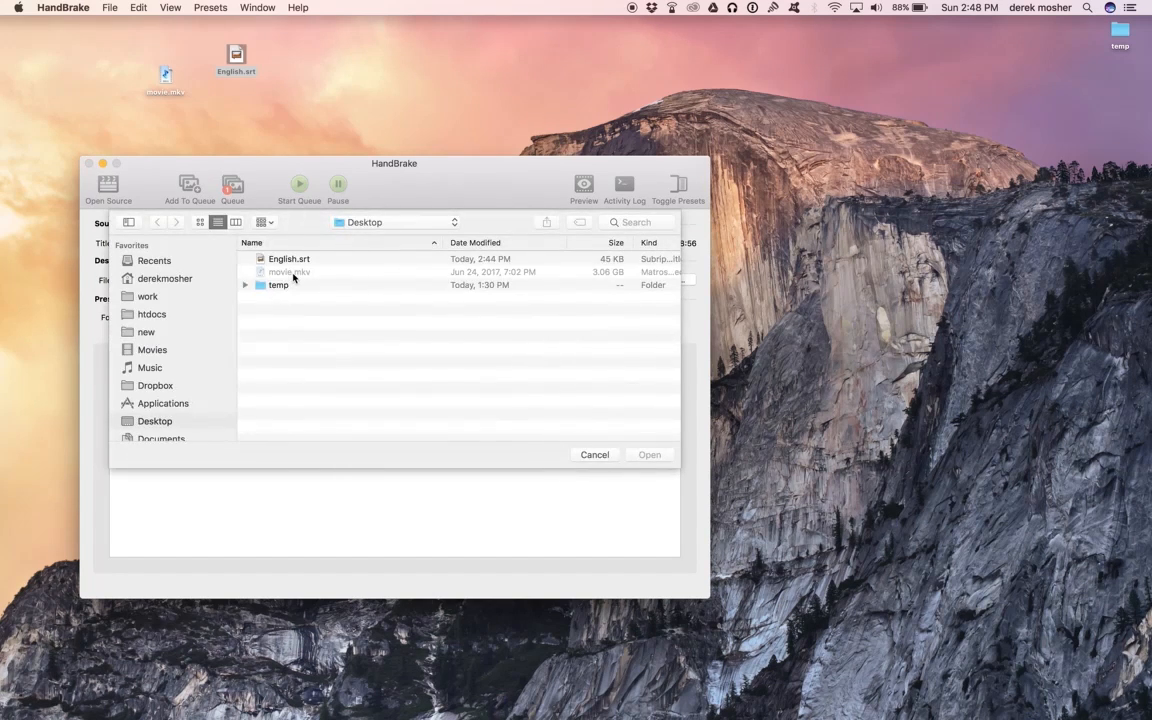
left_click(297, 262)
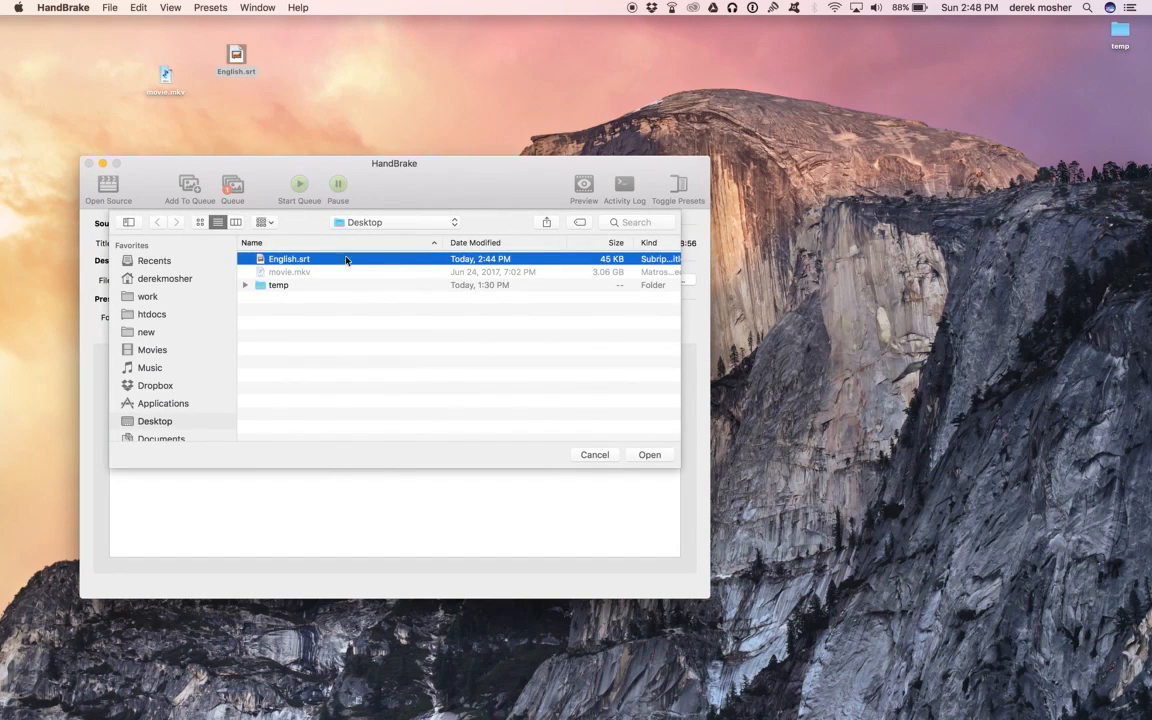
left_click(649, 455)
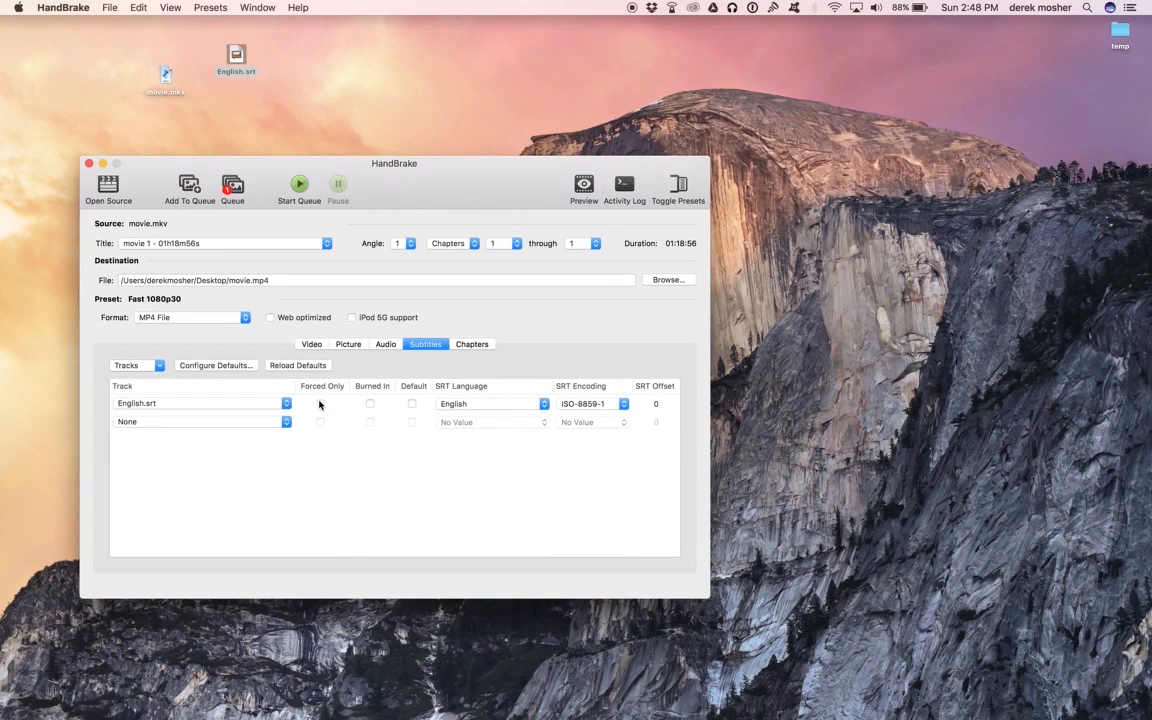
mouse_move(370, 404)
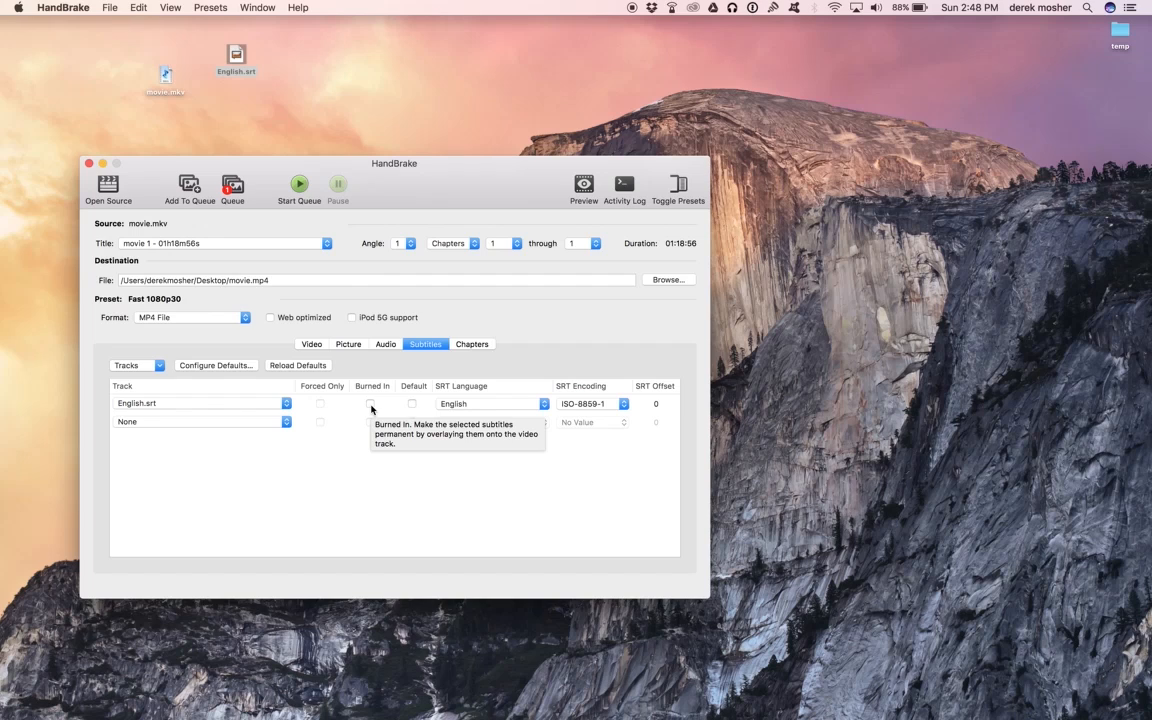
left_click(370, 404)
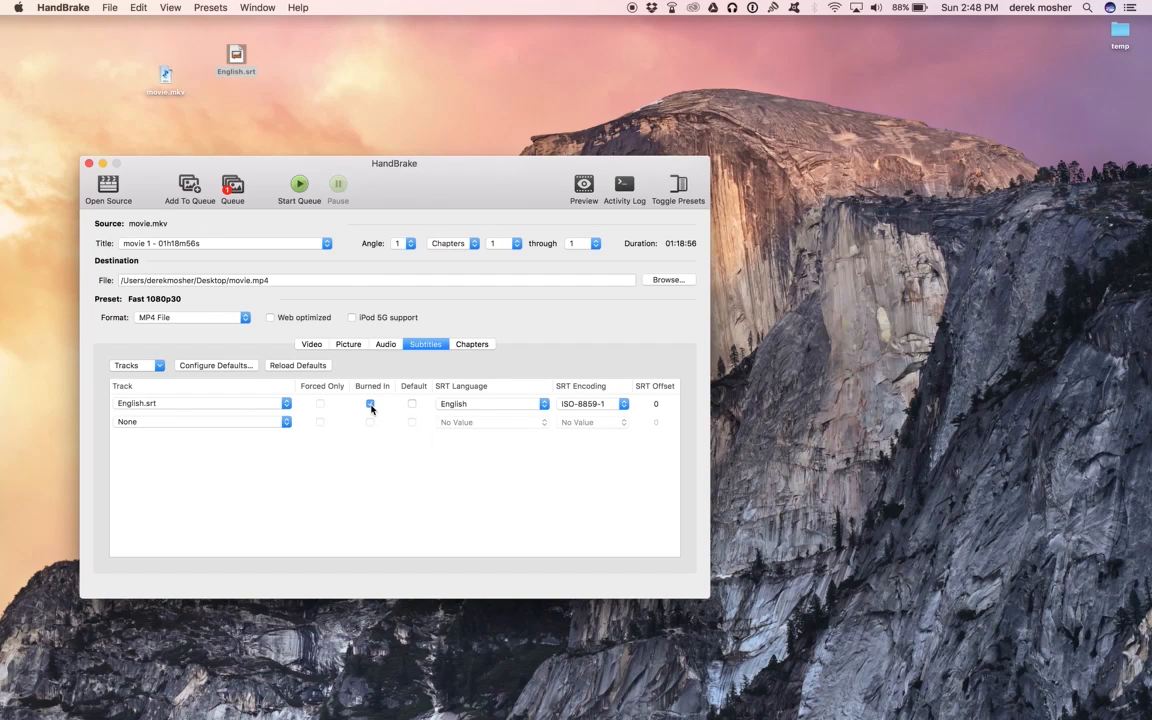
left_click(481, 404)
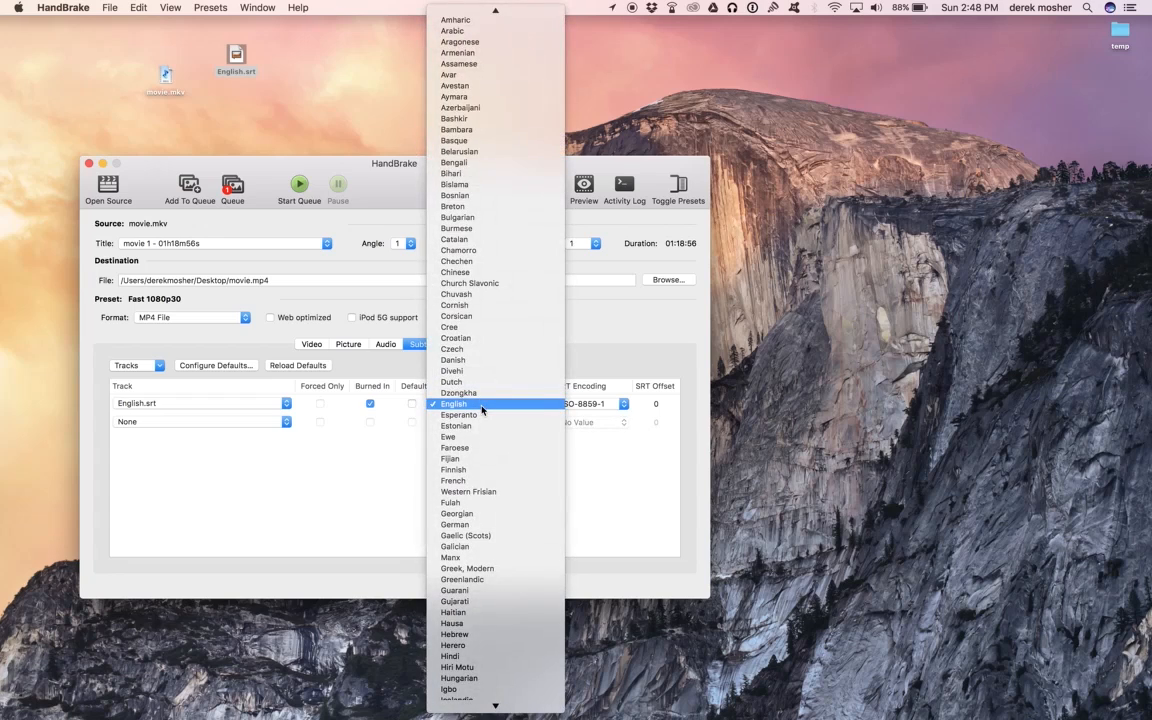
left_click(481, 404)
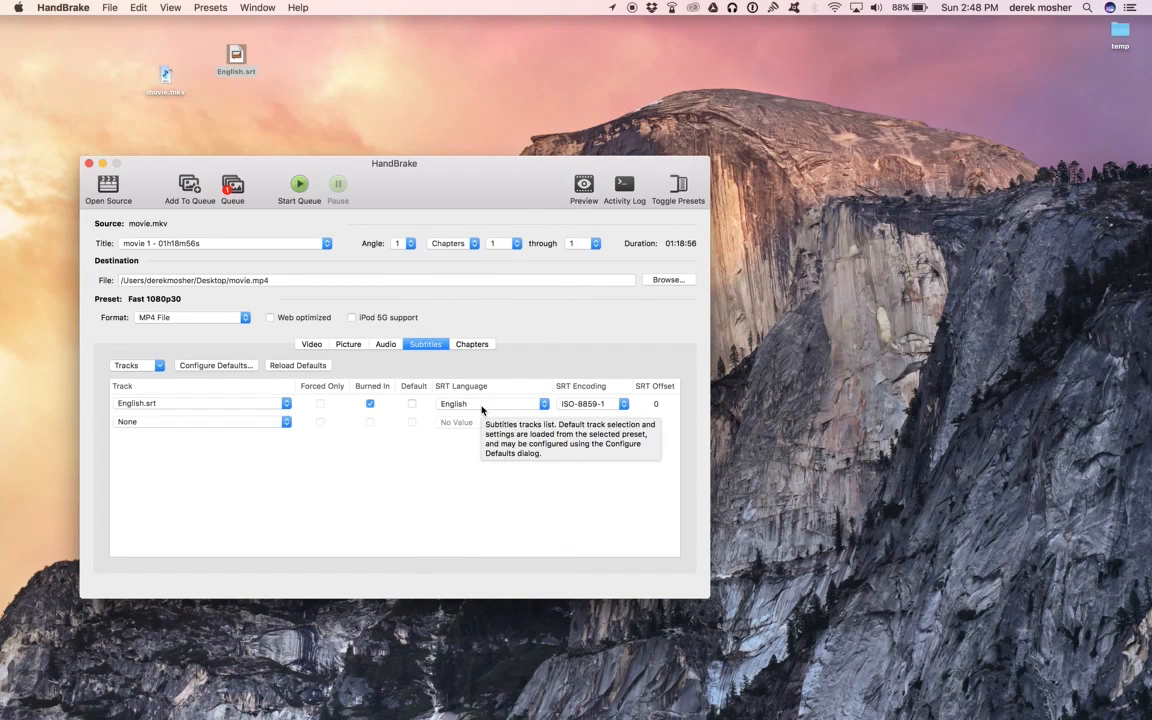
left_click(606, 407)
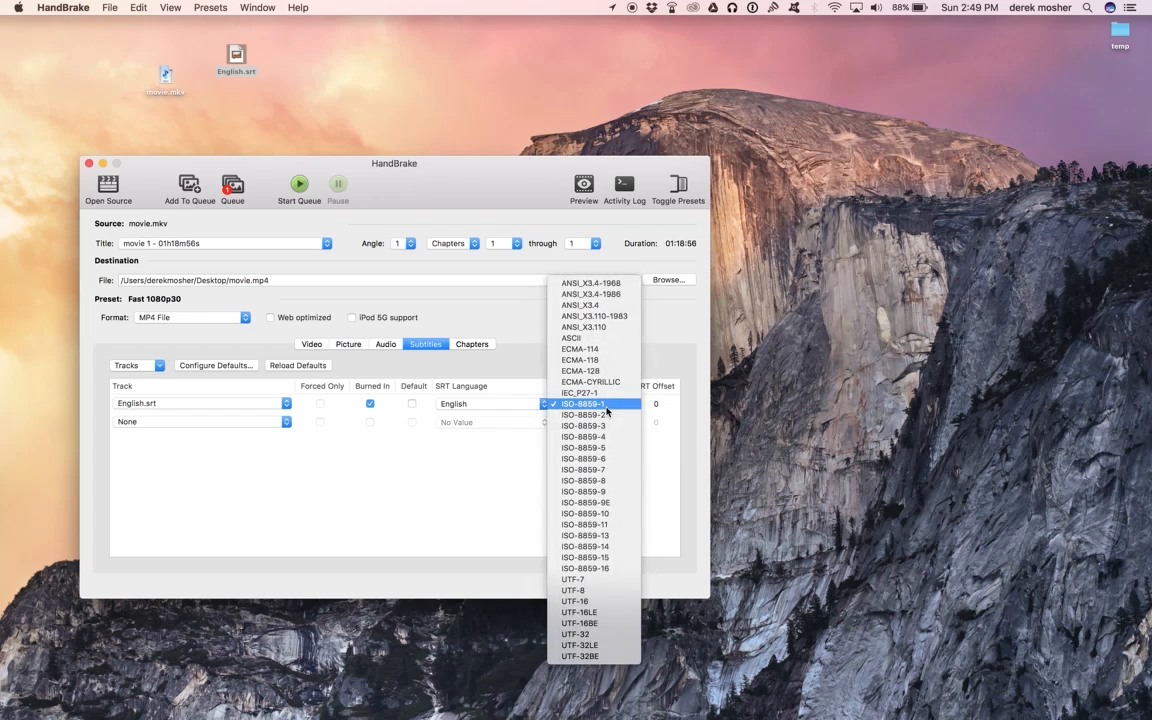
left_click(606, 405)
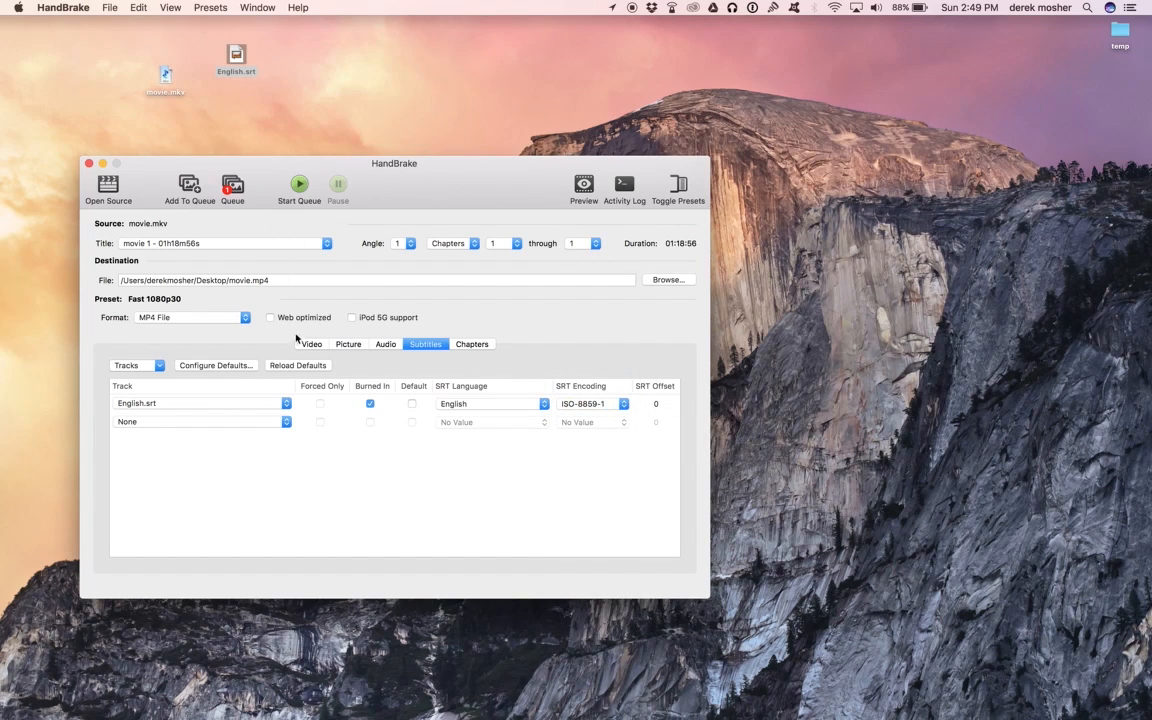
Step: Start the queue to encode movie.mkv to movie.mp4 from the Video settings
left_click(317, 345)
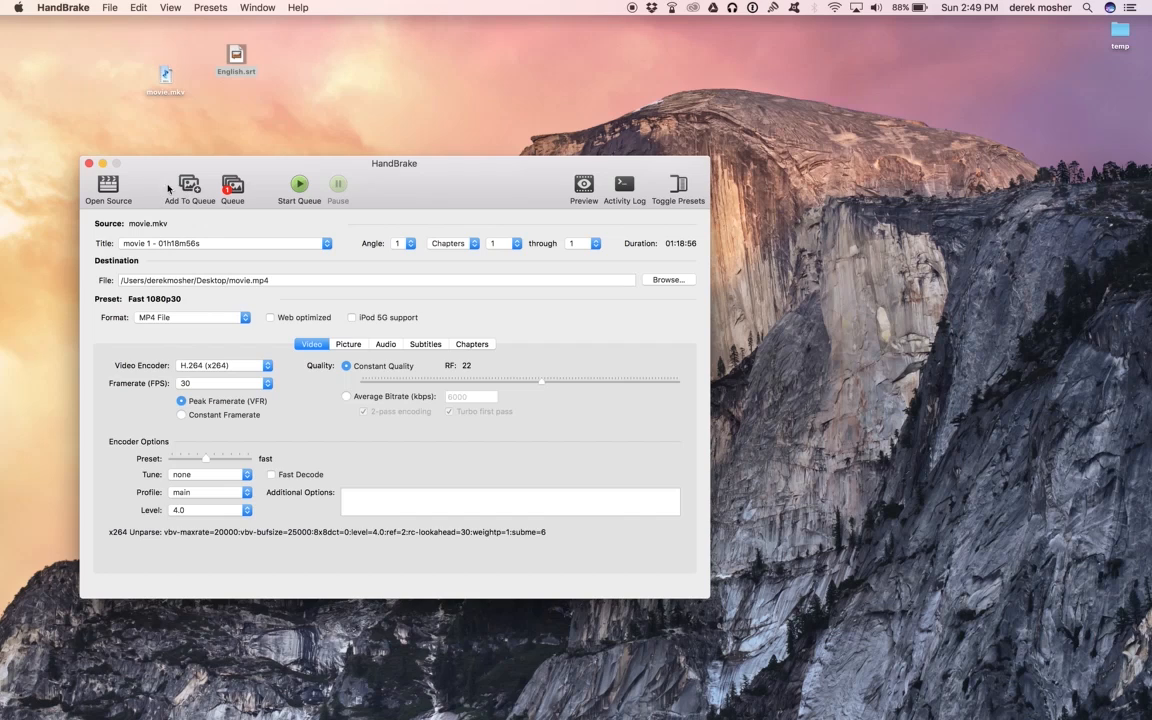
left_click(300, 186)
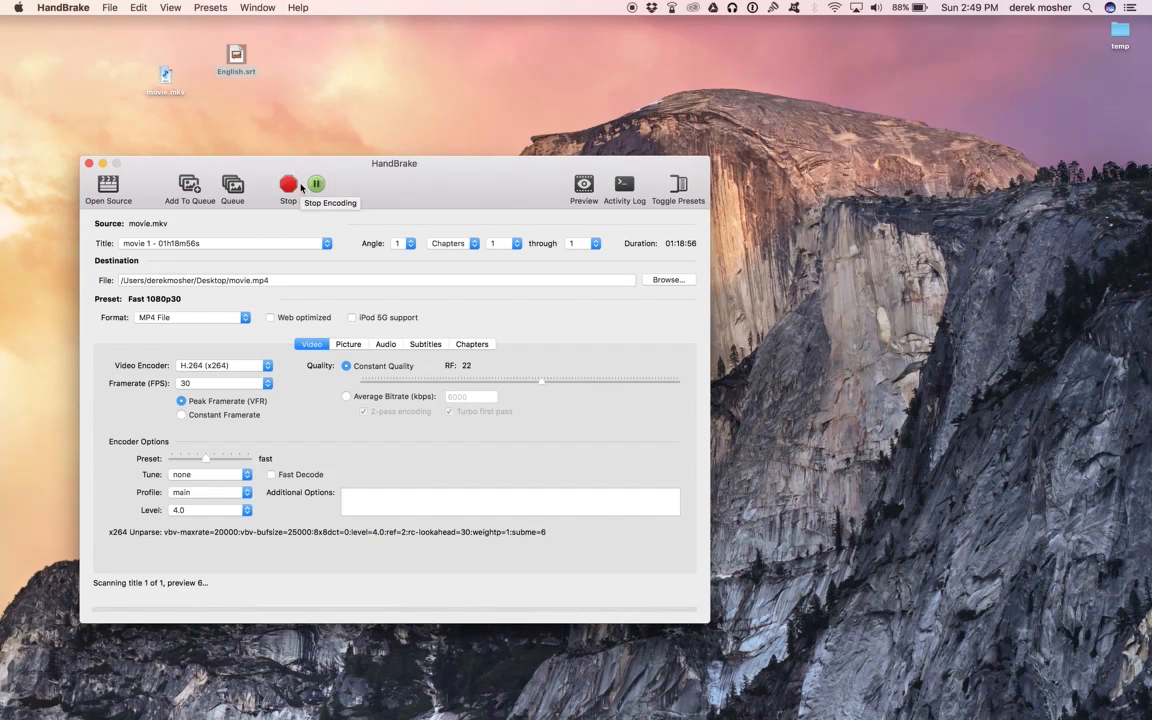